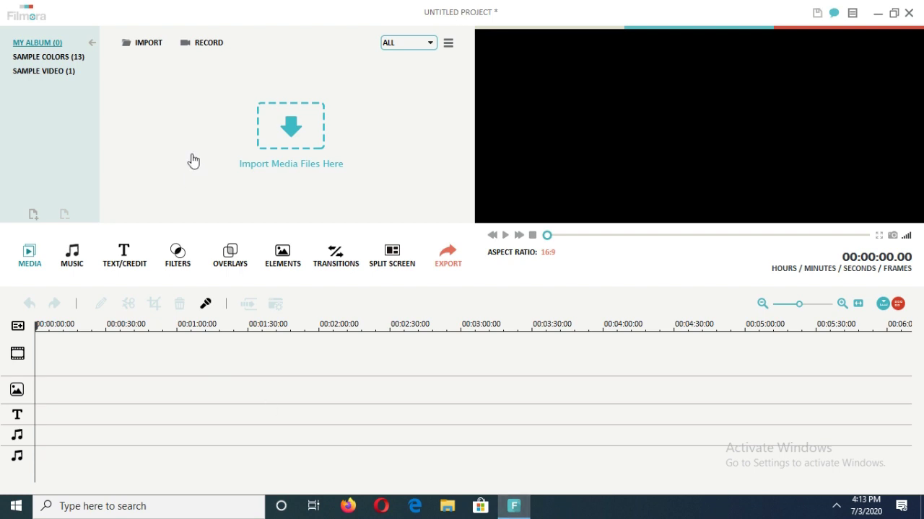
Import two JPG photos and three MP4 videos from L:\nileena into My Album
{"action": "left_click", "coordinate": [151, 46]}
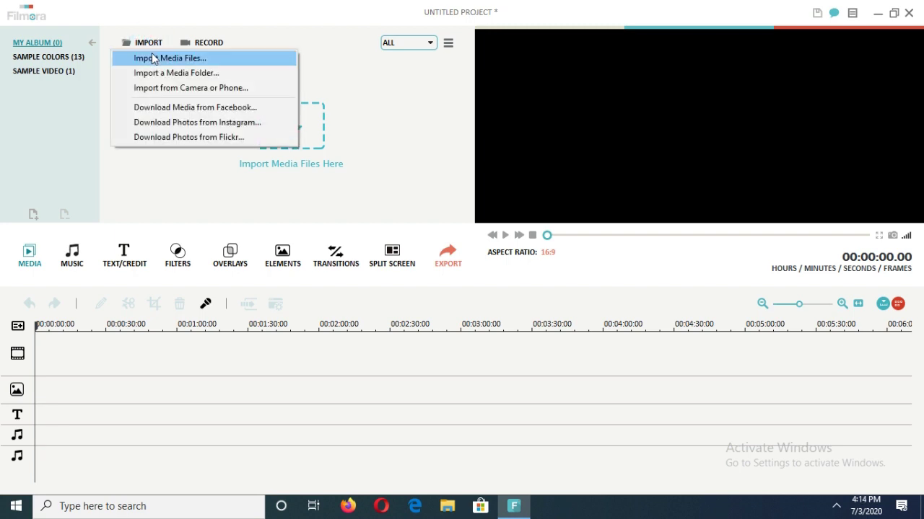
{"action": "left_click", "coordinate": [153, 59]}
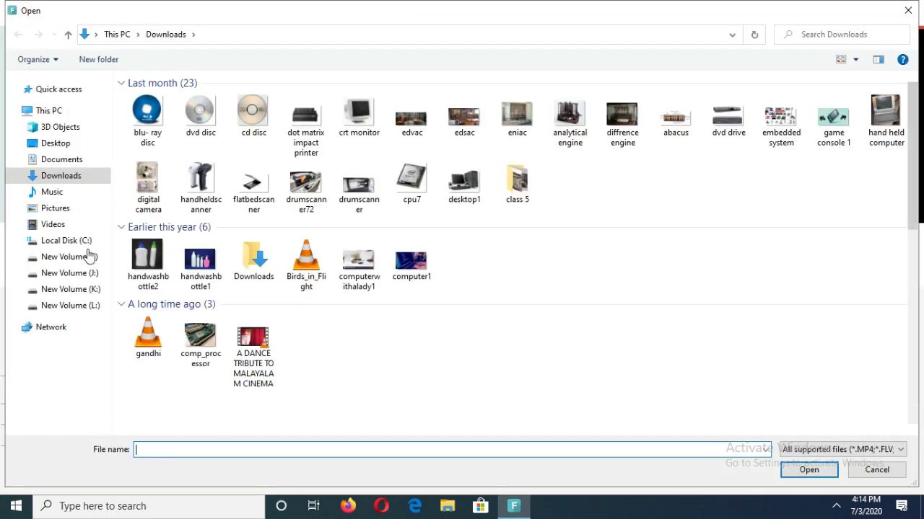
{"action": "left_click", "coordinate": [92, 309]}
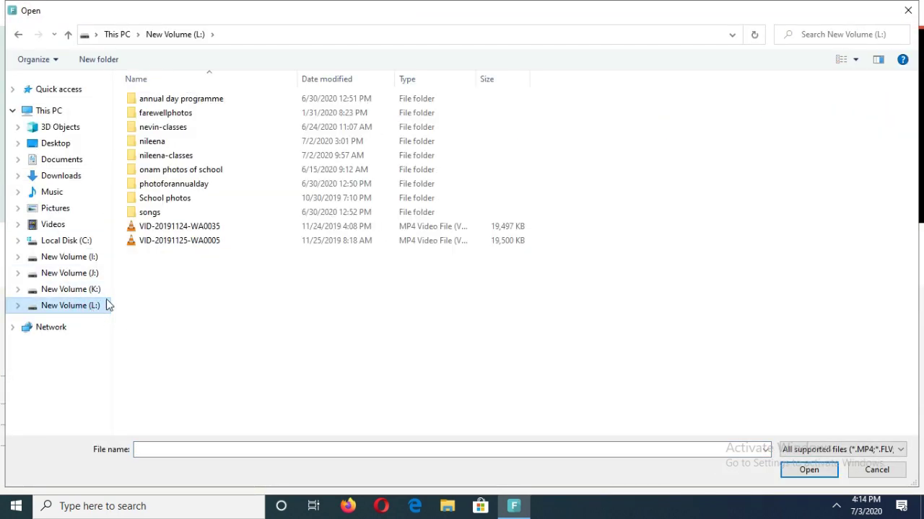
{"action": "double_click", "coordinate": [220, 143]}
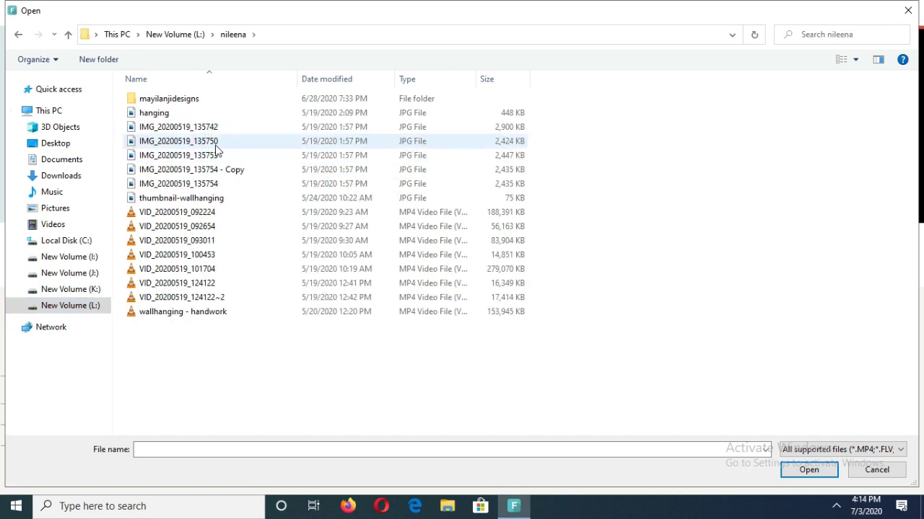
{"action": "left_click", "coordinate": [214, 142]}
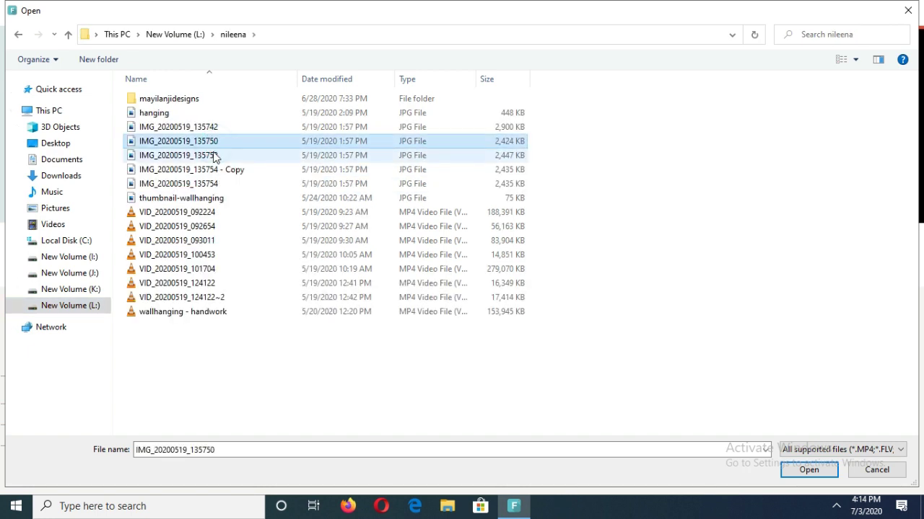
{"action": "left_click", "coordinate": [196, 212], "text": "ctrl"}
{"action": "left_click", "coordinate": [186, 227], "text": "ctrl"}
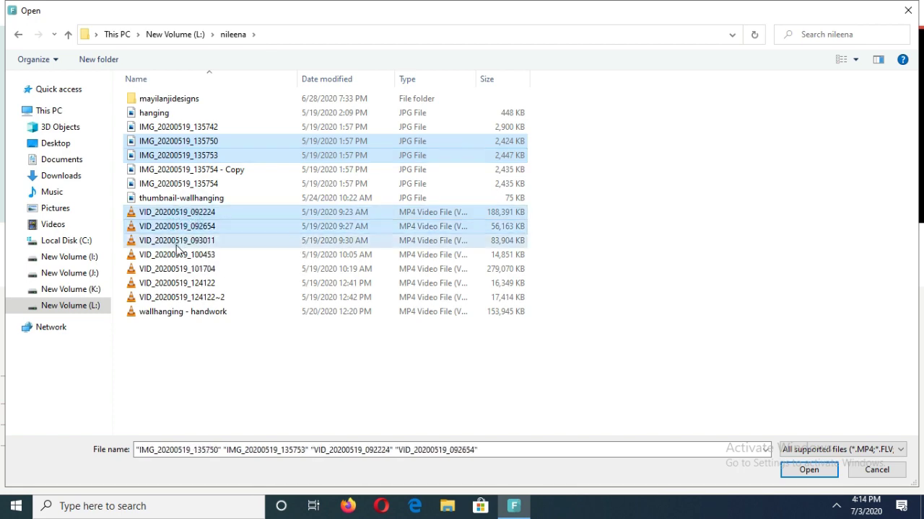
{"action": "left_click", "coordinate": [805, 472]}
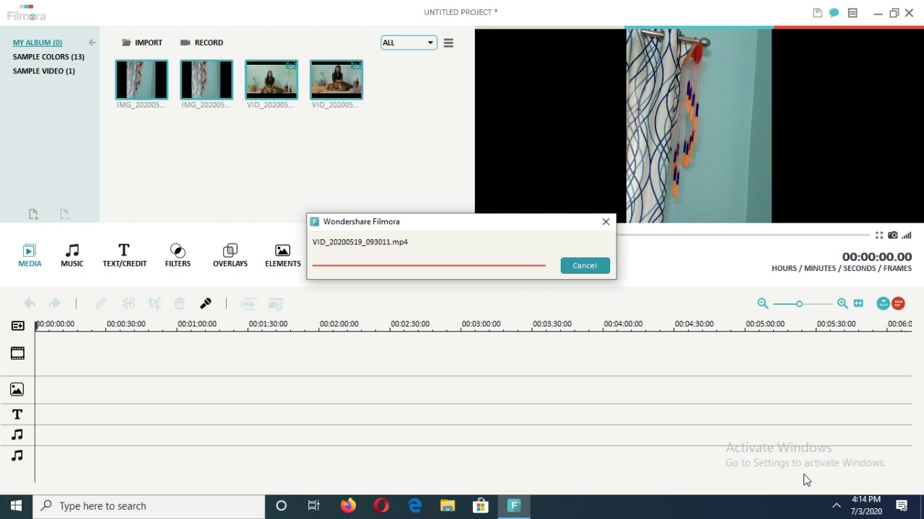
{"action": "left_click", "coordinate": [620, 462]}
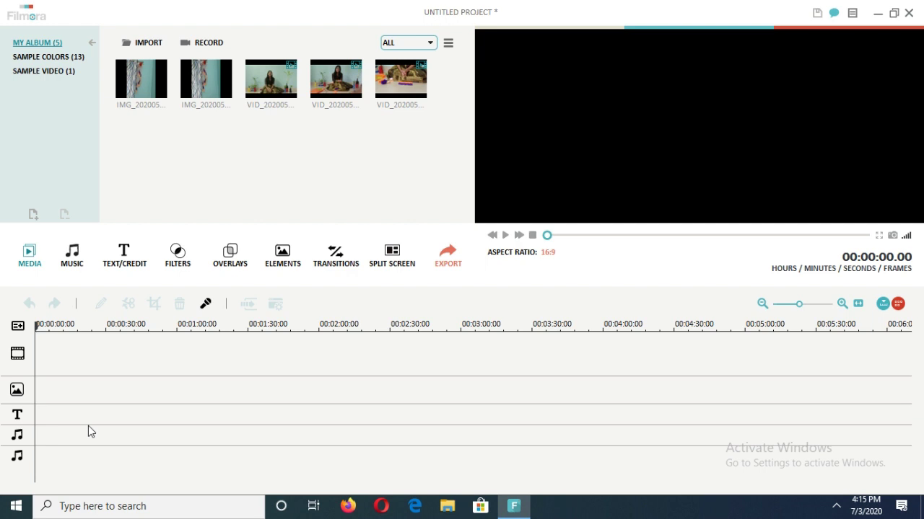
Place the Blue sample colour clip at the start of the video track
{"action": "left_click", "coordinate": [62, 60]}
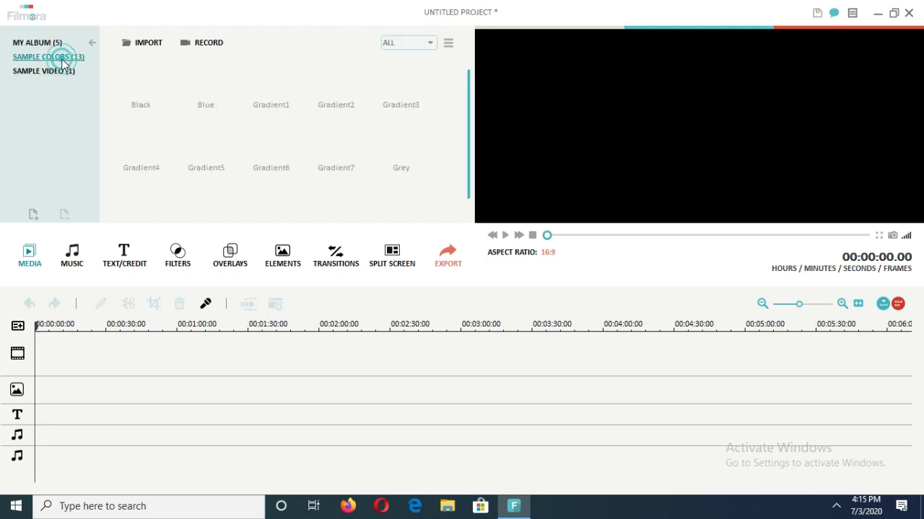
{"action": "mouse_move", "coordinate": [207, 79]}
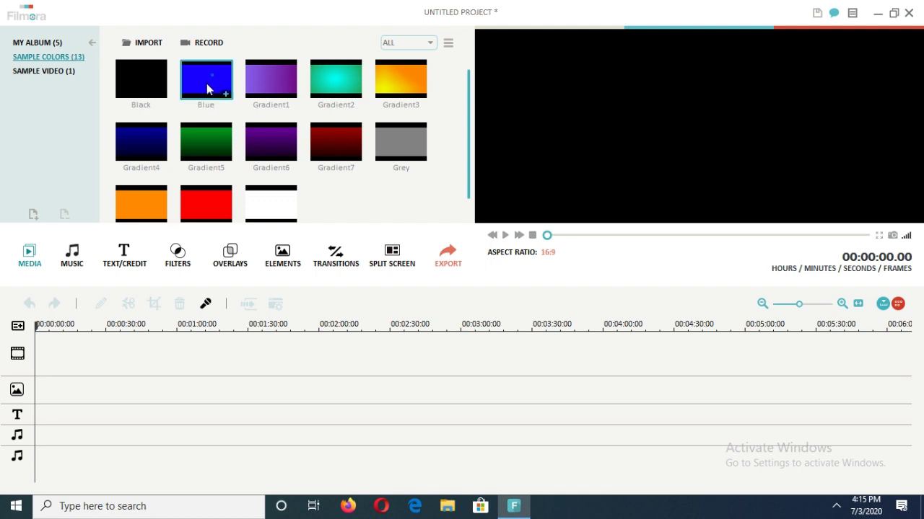
{"action": "left_click_drag", "start_coordinate": [220, 84], "coordinate": [83, 369]}
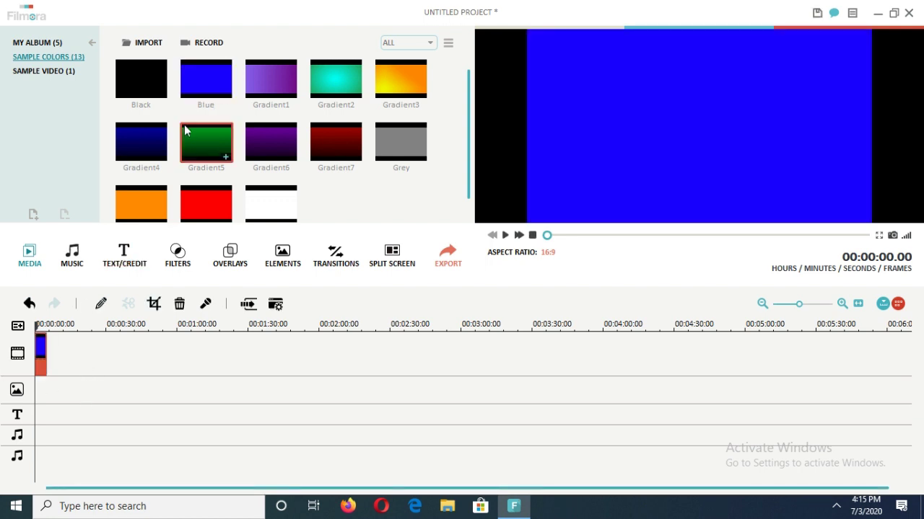
{"action": "left_click", "coordinate": [60, 399]}
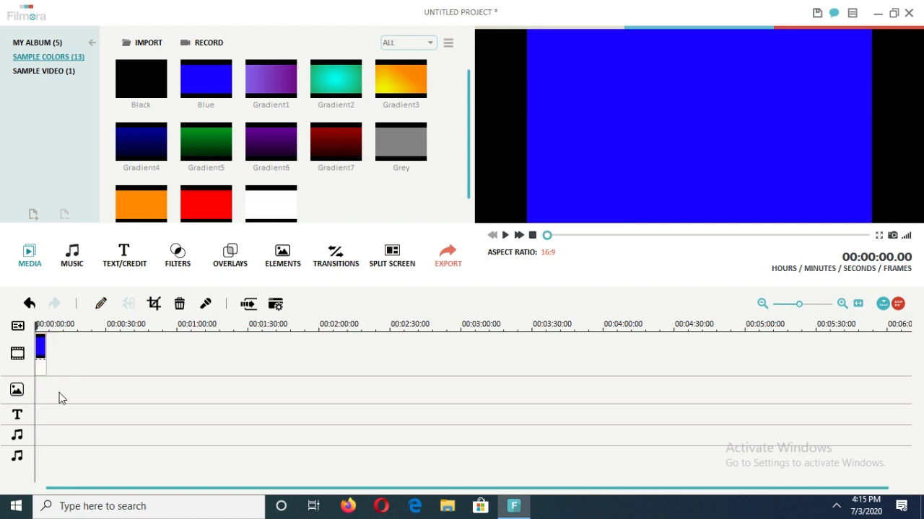
Add the Pixie Dust title template to the start of the text track
{"action": "left_click", "coordinate": [123, 264]}
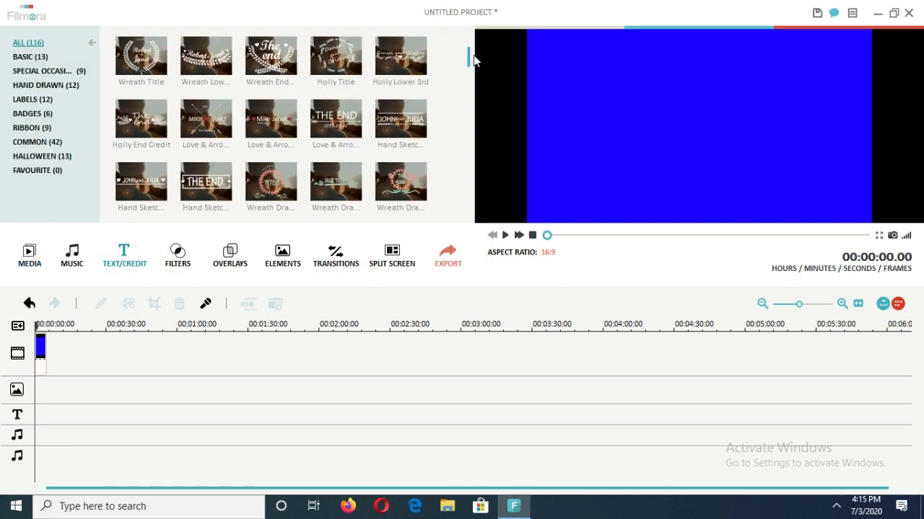
{"action": "mouse_move", "coordinate": [470, 55]}
{"action": "left_mouse_down"}
{"action": "mouse_move", "coordinate": [475, 190]}
{"action": "mouse_move", "coordinate": [484, 130]}
{"action": "left_mouse_up"}
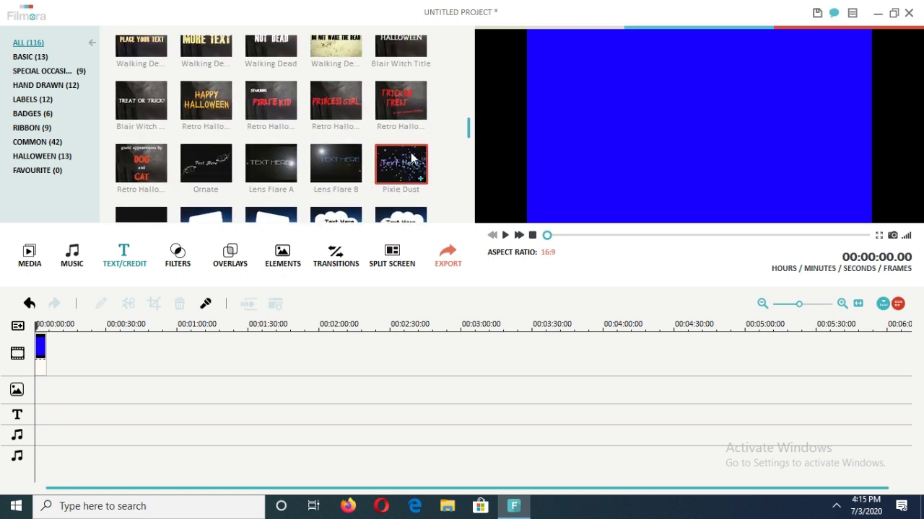
{"action": "mouse_move", "coordinate": [402, 163]}
{"action": "left_mouse_down"}
{"action": "mouse_move", "coordinate": [52, 413]}
{"action": "mouse_move", "coordinate": [42, 411]}
{"action": "left_mouse_up"}
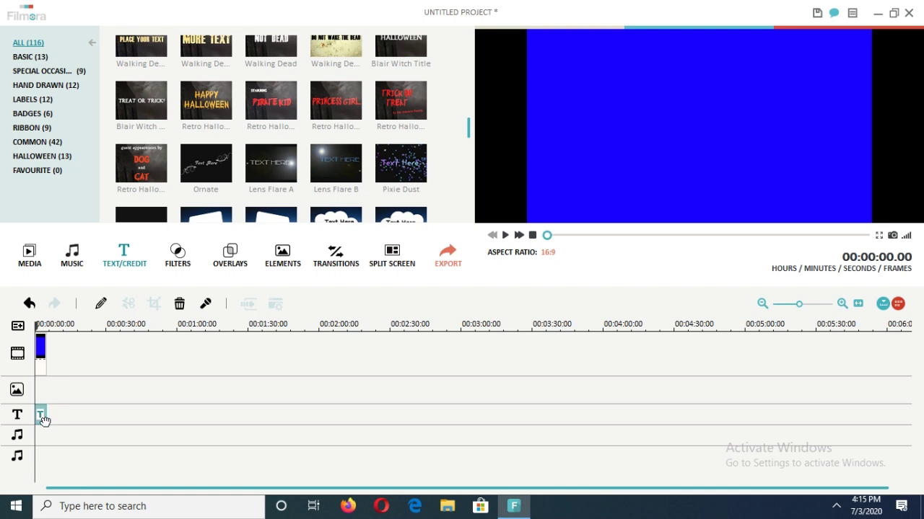
Replace the title's 'Text Here' with 'Welcome', nudge it right, and give it a yellow style
{"action": "double_click", "coordinate": [41, 416]}
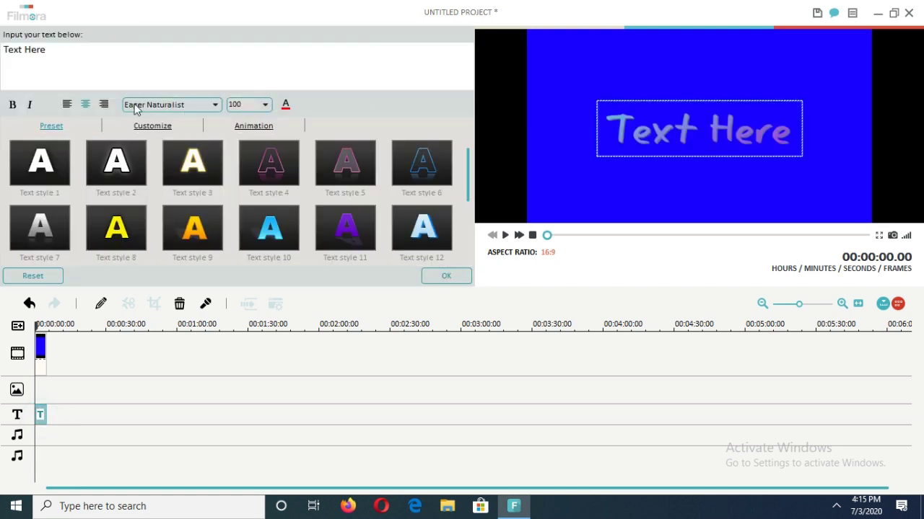
{"action": "key", "text": "ctrl+a"}
{"action": "key", "text": "BackSpace"}
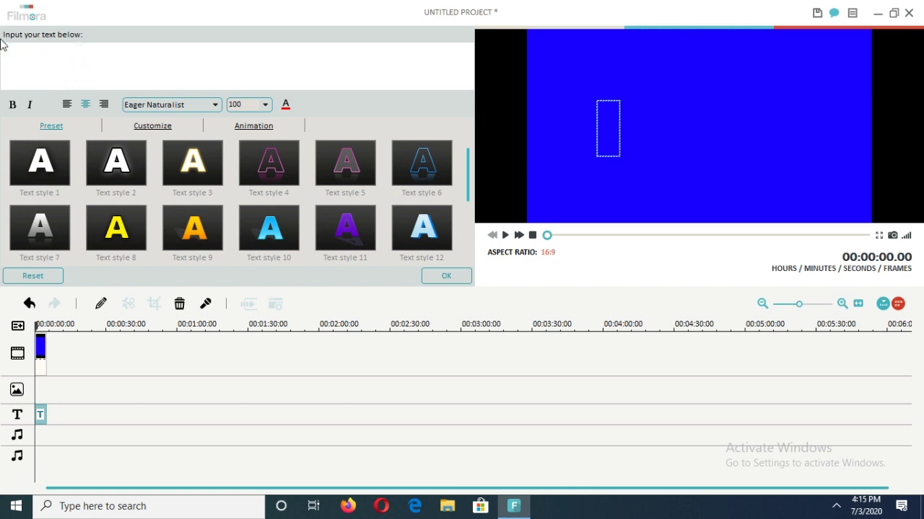
{"action": "type", "text": "We"}
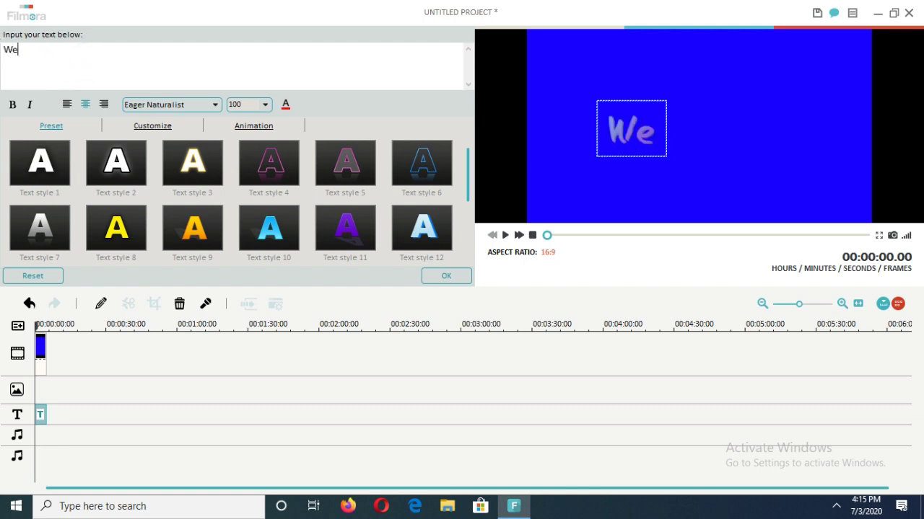
{"action": "type", "text": "lcom"}
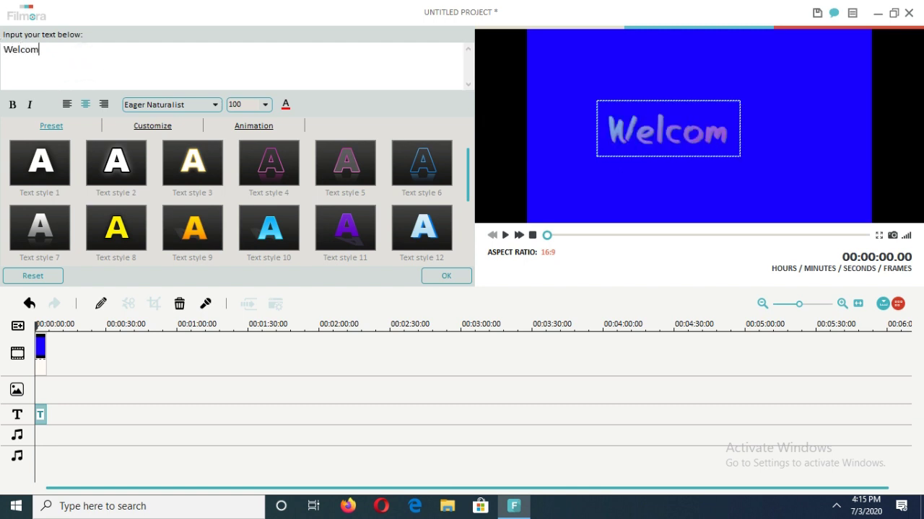
{"action": "type", "text": "e"}
{"action": "left_click_drag", "start_coordinate": [632, 116], "coordinate": [647, 118]}
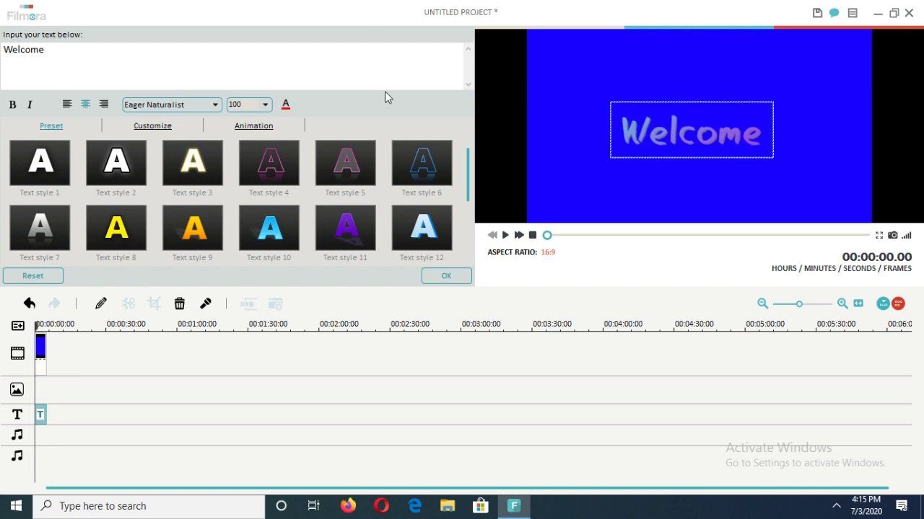
{"action": "left_click", "coordinate": [195, 226]}
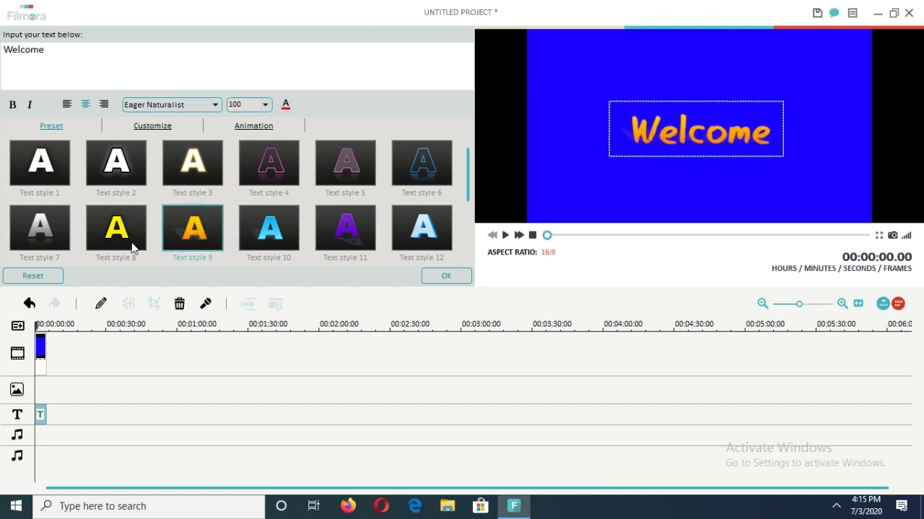
{"action": "left_click", "coordinate": [128, 246]}
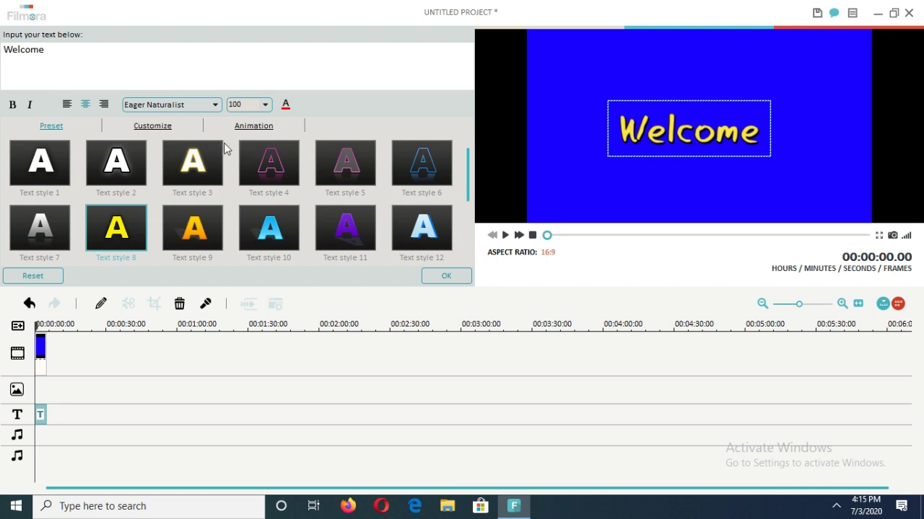
{"action": "left_click", "coordinate": [153, 127]}
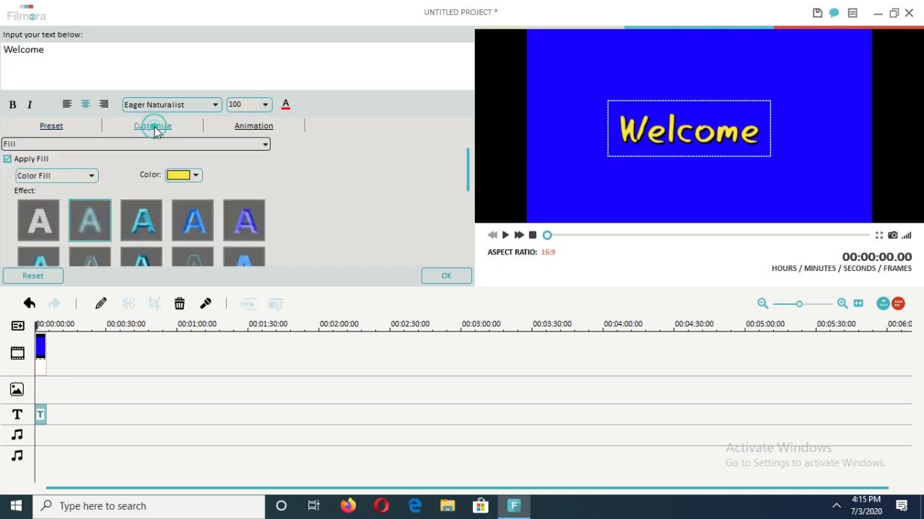
{"action": "left_click", "coordinate": [234, 126]}
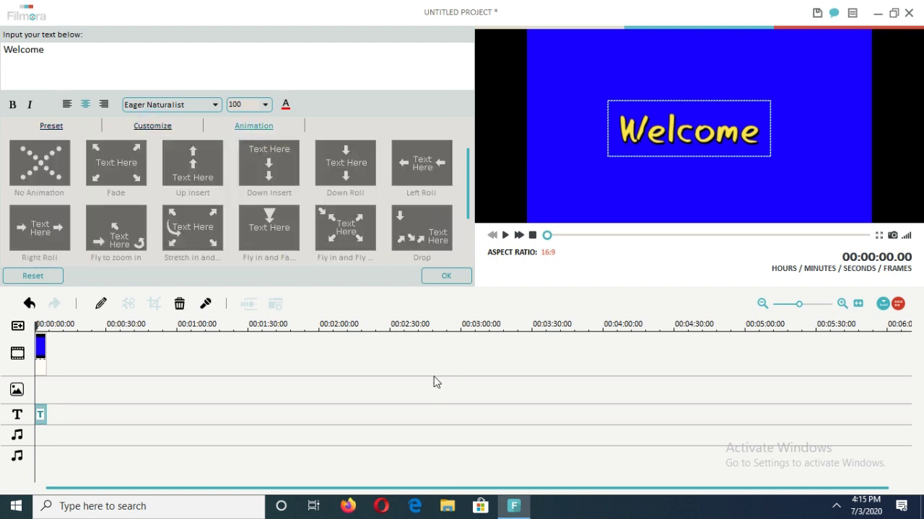
{"action": "left_click", "coordinate": [448, 276]}
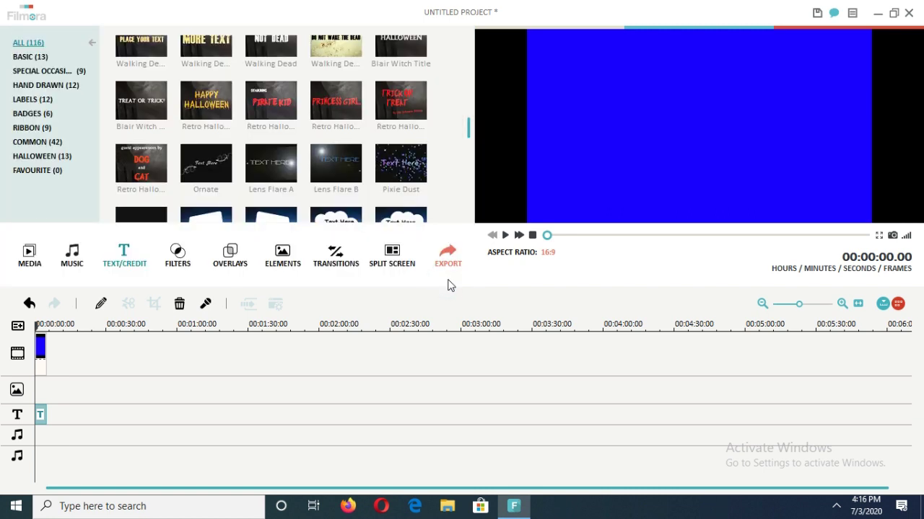
Add the VID_20200519_092224 video to the video track right after the blue clip
{"action": "left_click", "coordinate": [29, 258]}
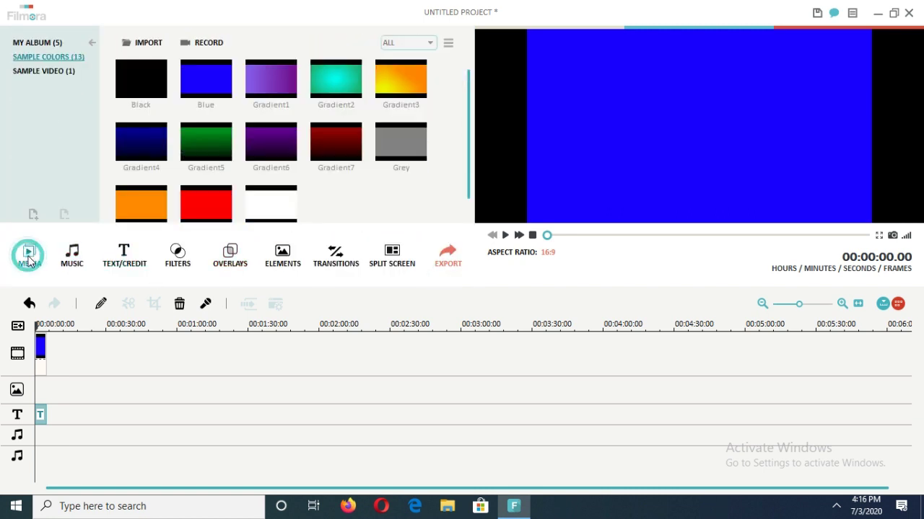
{"action": "left_click", "coordinate": [37, 42]}
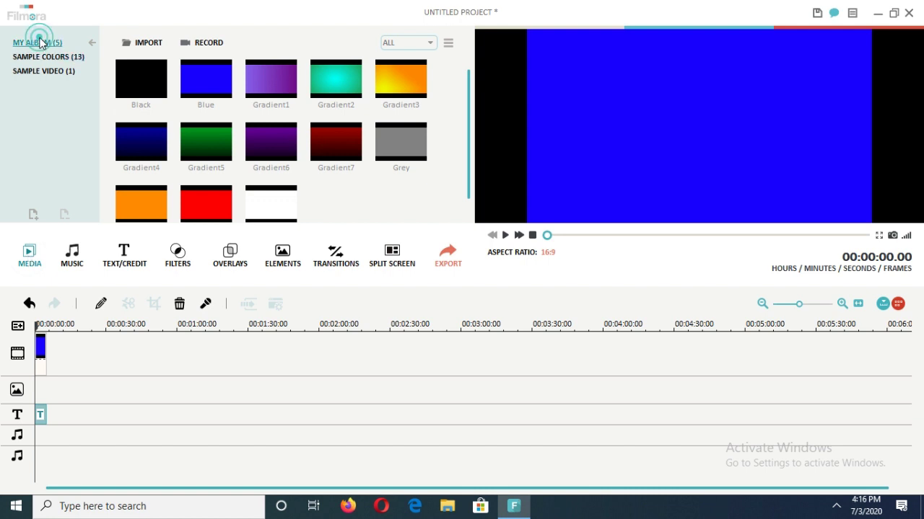
{"action": "left_click_drag", "start_coordinate": [272, 90], "coordinate": [168, 361]}
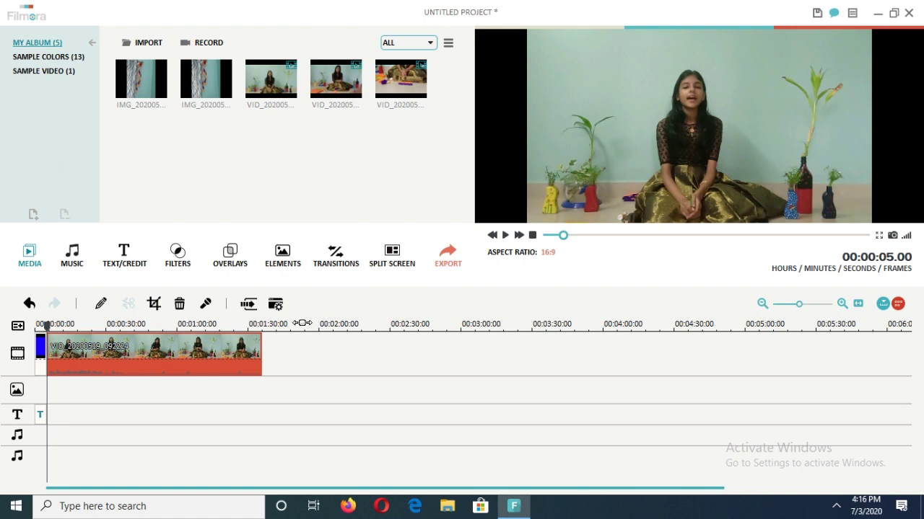
{"action": "left_click_drag", "start_coordinate": [302, 324], "coordinate": [300, 323]}
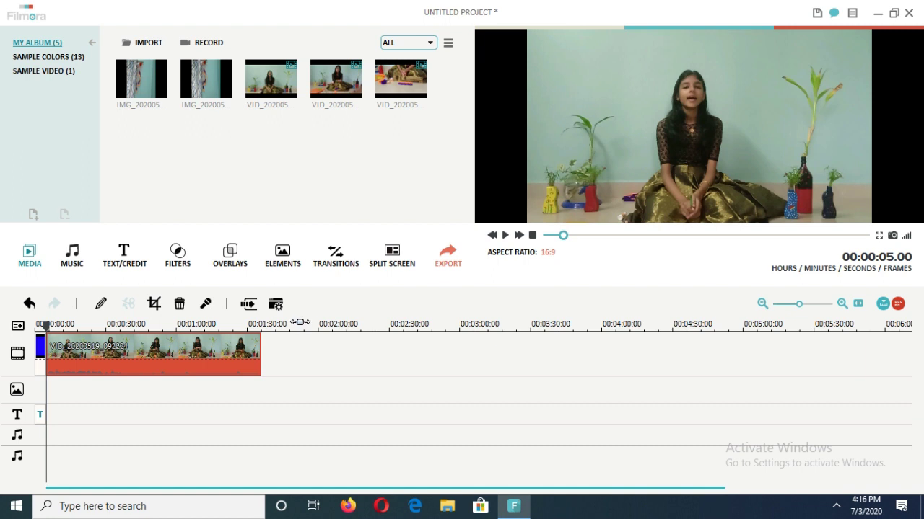
Trim a little off the start and end of the first video clip
{"action": "left_click_drag", "start_coordinate": [301, 322], "coordinate": [657, 323]}
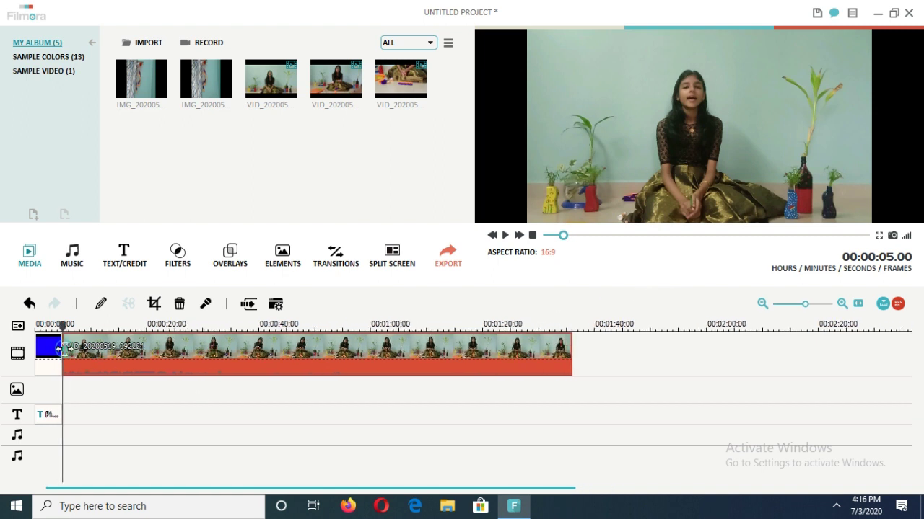
{"action": "left_click", "coordinate": [73, 350]}
{"action": "left_click_drag", "start_coordinate": [73, 350], "coordinate": [83, 351]}
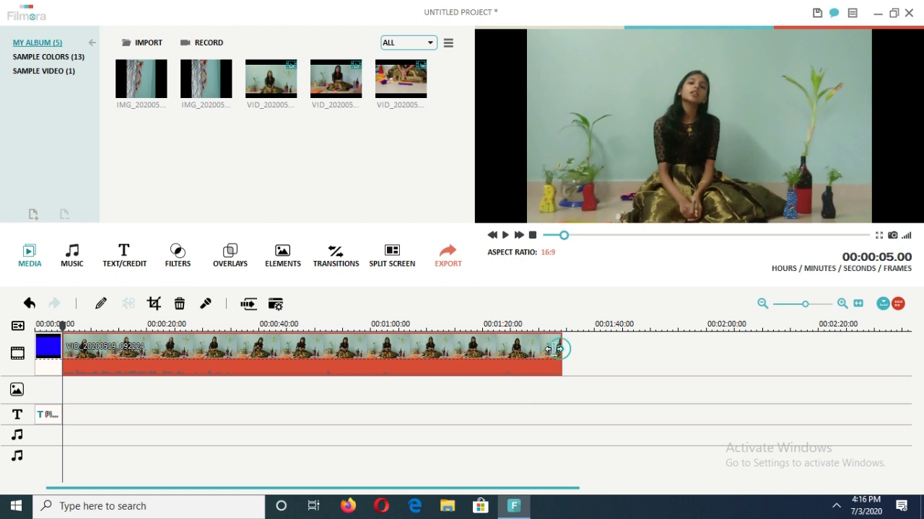
{"action": "left_click_drag", "start_coordinate": [560, 352], "coordinate": [552, 354]}
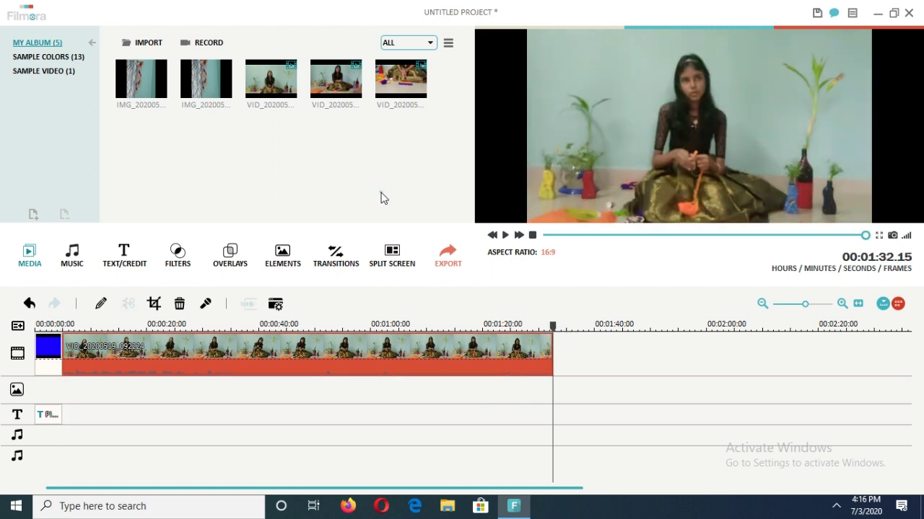
{"action": "left_click", "coordinate": [299, 423]}
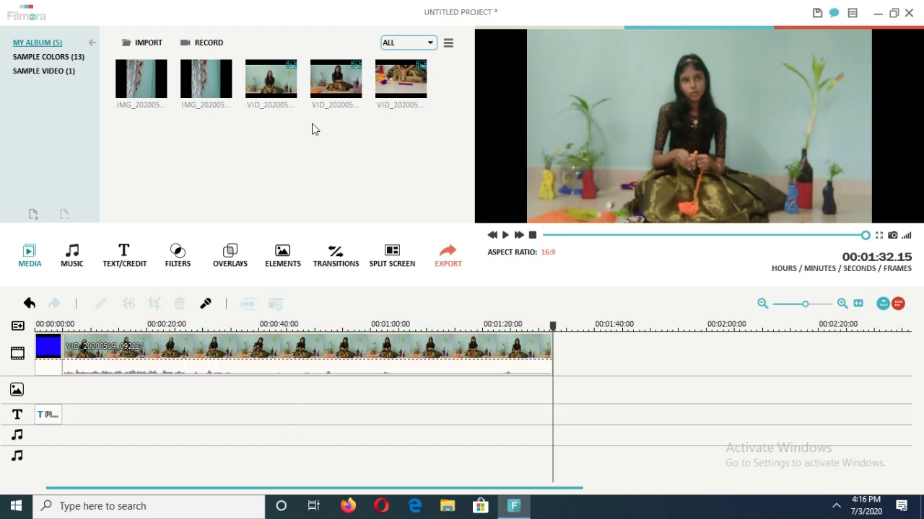
Add the second video clip after the first one on the video track
{"action": "left_click_drag", "start_coordinate": [332, 80], "coordinate": [553, 365]}
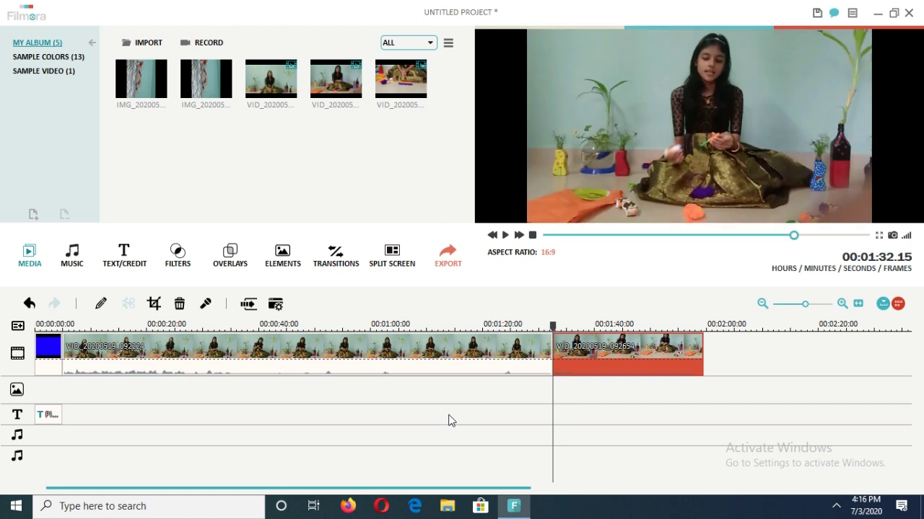
{"action": "left_click", "coordinate": [448, 421]}
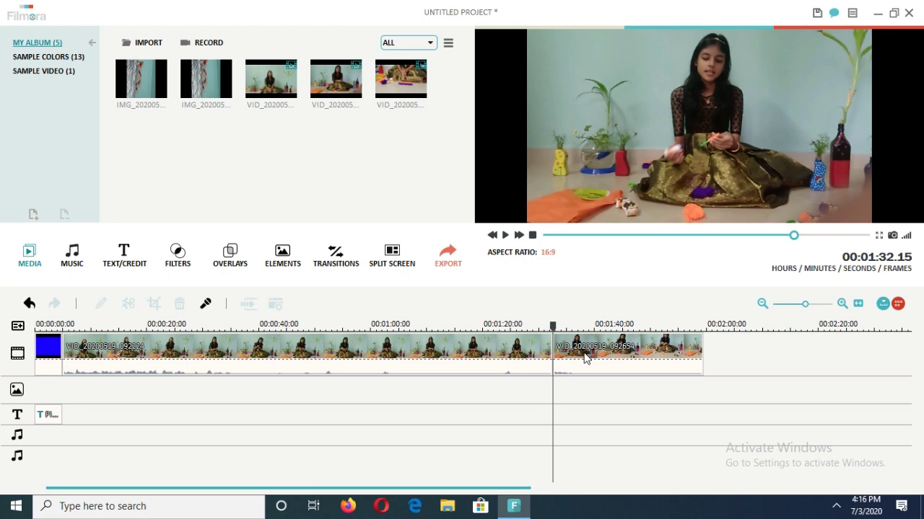
{"action": "left_click", "coordinate": [258, 147]}
Add the first decoration image as an overlay, shrunk into the top-left corner
{"action": "mouse_move", "coordinate": [137, 97]}
{"action": "left_mouse_down"}
{"action": "mouse_move", "coordinate": [88, 394]}
{"action": "mouse_move", "coordinate": [64, 394]}
{"action": "left_mouse_up"}
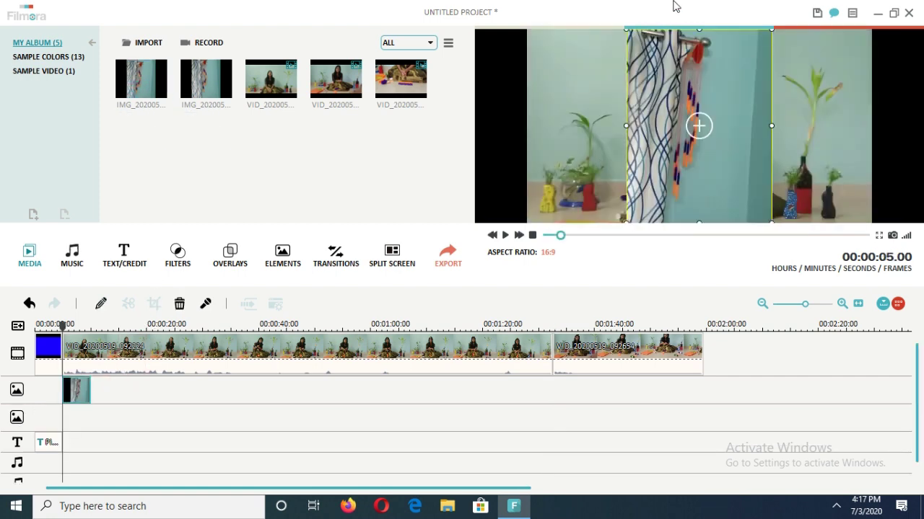
{"action": "mouse_move", "coordinate": [658, 61]}
{"action": "left_mouse_down"}
{"action": "mouse_move", "coordinate": [721, 156]}
{"action": "mouse_move", "coordinate": [577, 62]}
{"action": "left_mouse_up"}
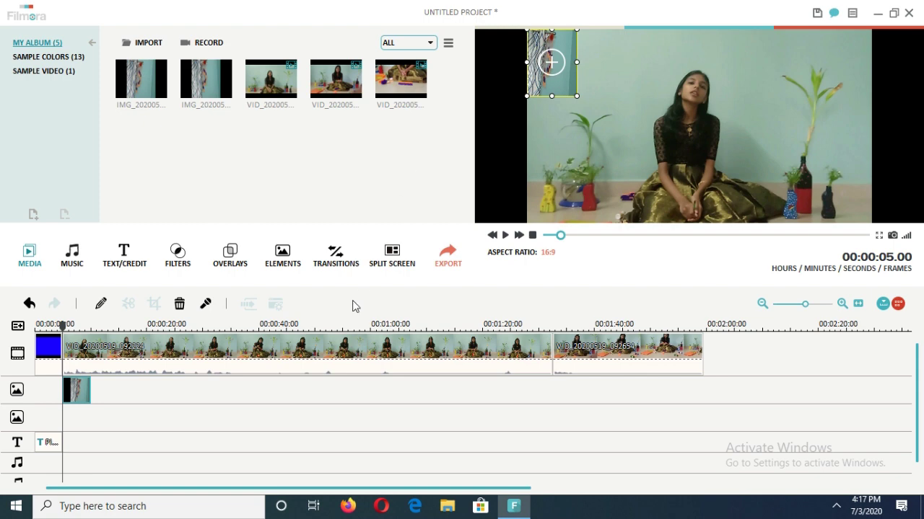
{"action": "left_click", "coordinate": [200, 429]}
Add the second decoration image as an overlay, shrunk and moved to the right edge
{"action": "left_click", "coordinate": [206, 80]}
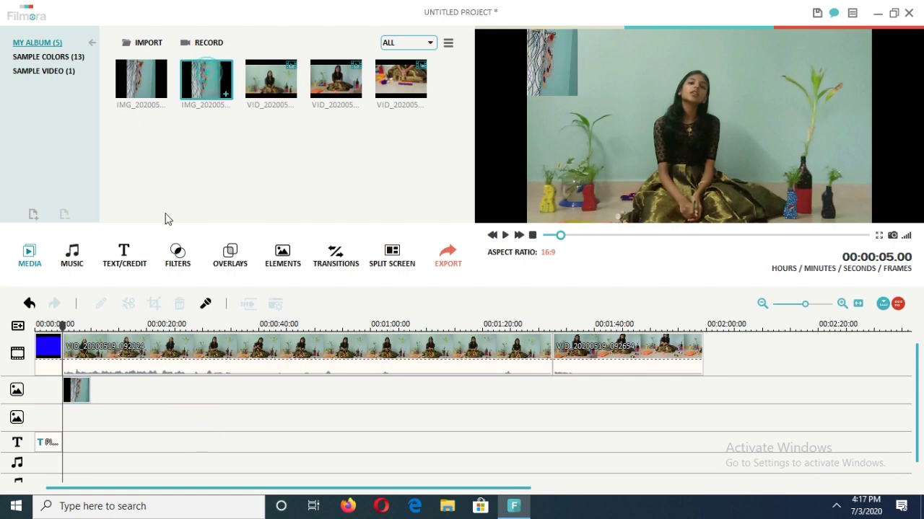
{"action": "left_click_drag", "start_coordinate": [144, 315], "coordinate": [72, 419]}
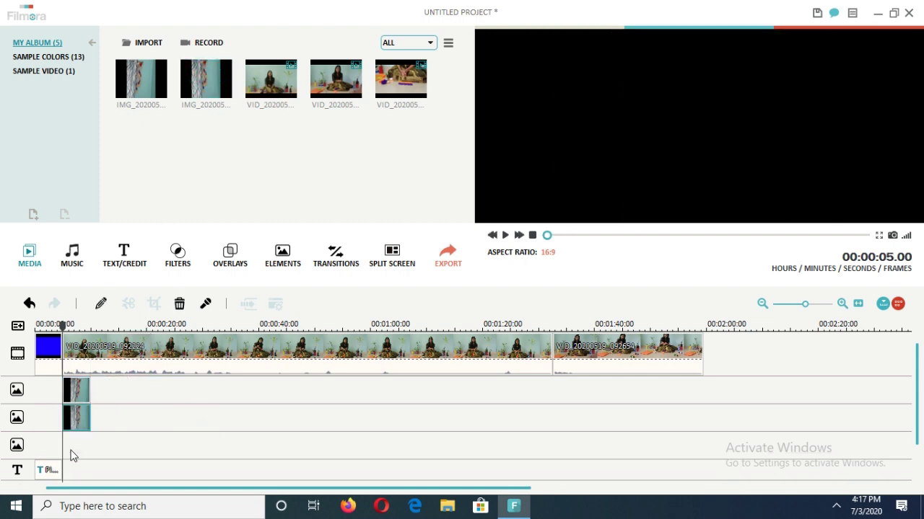
{"action": "left_click", "coordinate": [75, 415]}
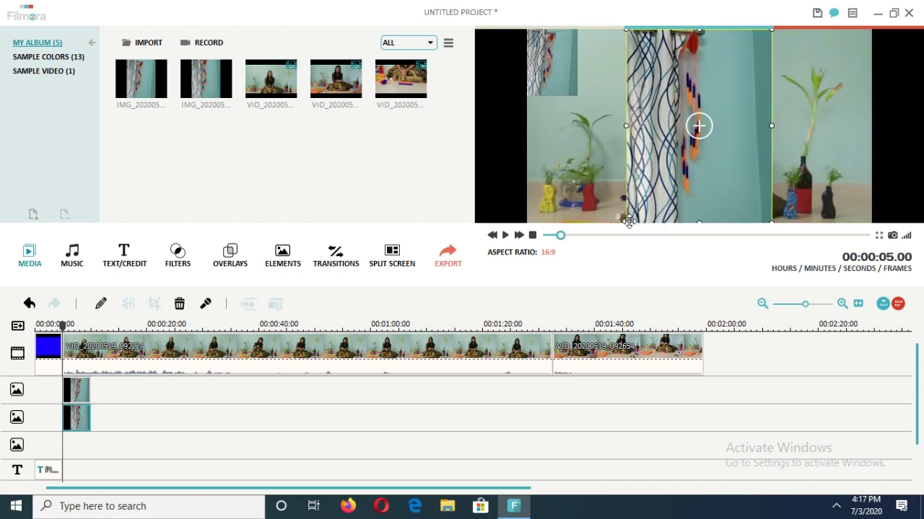
{"action": "left_click_drag", "start_coordinate": [624, 220], "coordinate": [716, 69]}
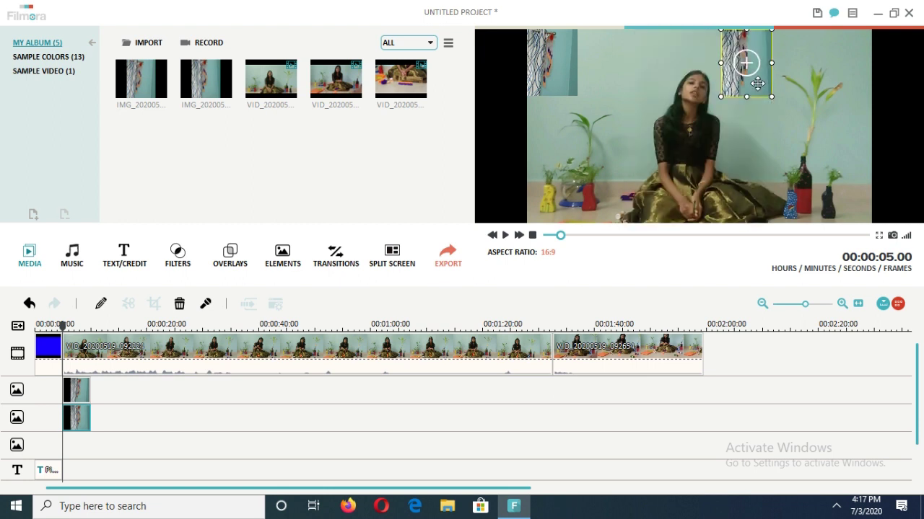
{"action": "left_click_drag", "start_coordinate": [757, 85], "coordinate": [871, 164]}
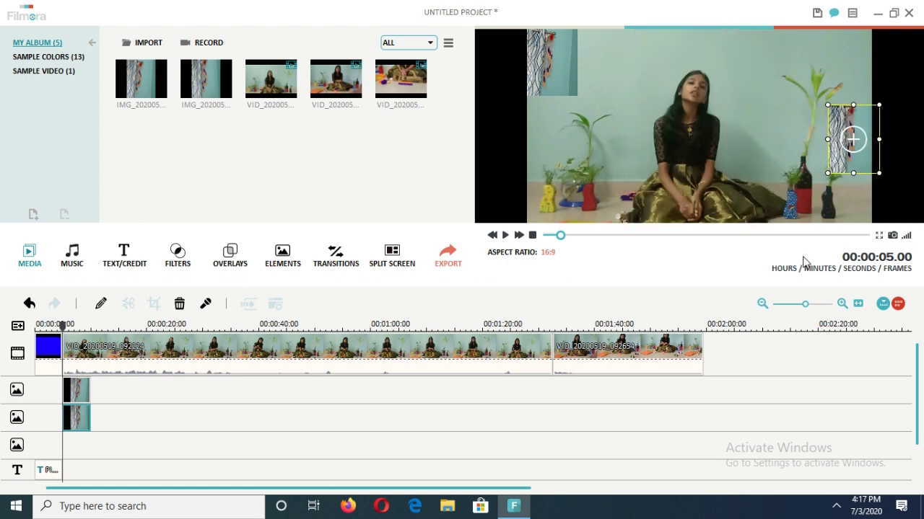
{"action": "left_click", "coordinate": [810, 408]}
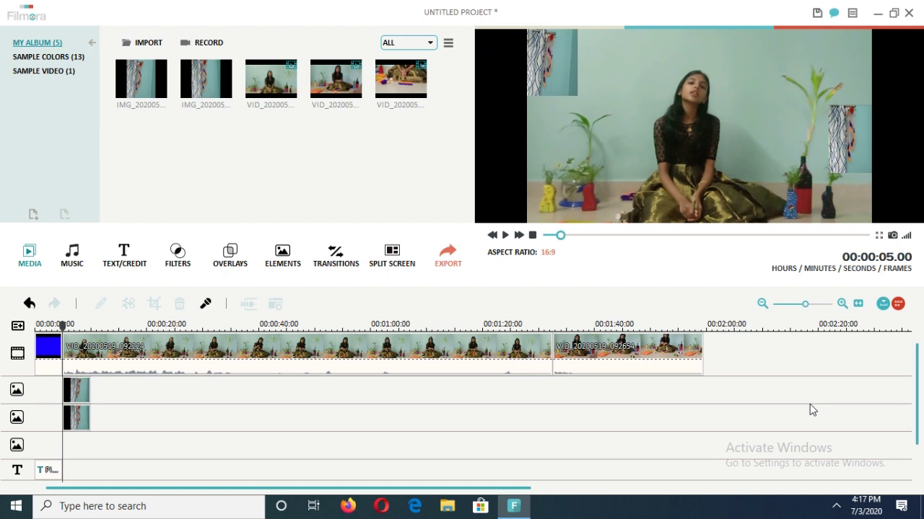
{"action": "left_click", "coordinate": [431, 398]}
{"action": "left_click", "coordinate": [147, 44]}
Browse the music library, then import Birds_in_Flight from the Downloads folder
{"action": "left_click", "coordinate": [109, 167]}
{"action": "left_click", "coordinate": [72, 265]}
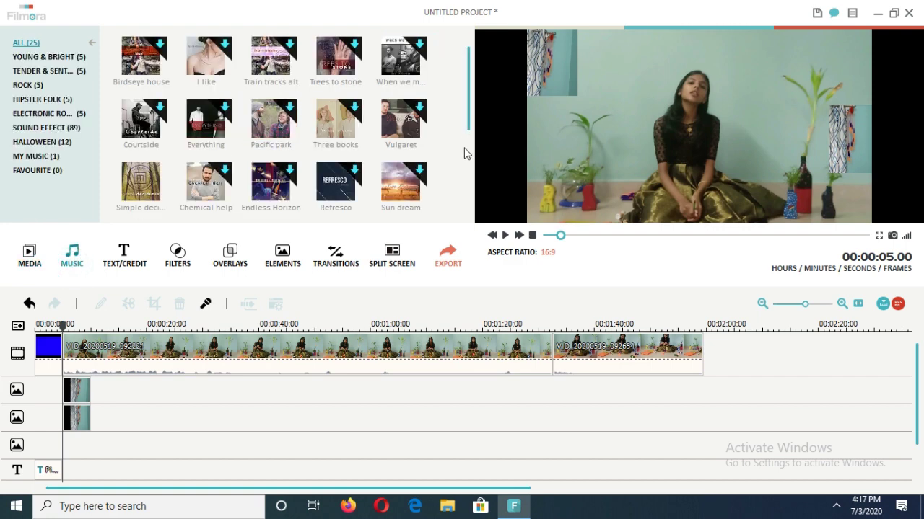
{"action": "scroll", "coordinate": [465, 153], "scroll_direction": "down", "scroll_amount": 5}
{"action": "left_click", "coordinate": [36, 255]}
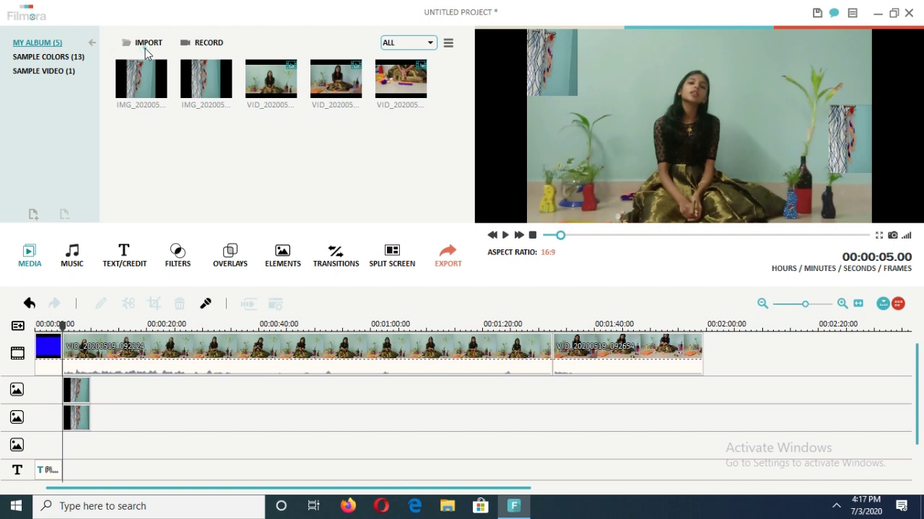
{"action": "left_click", "coordinate": [146, 43]}
{"action": "left_click", "coordinate": [148, 60]}
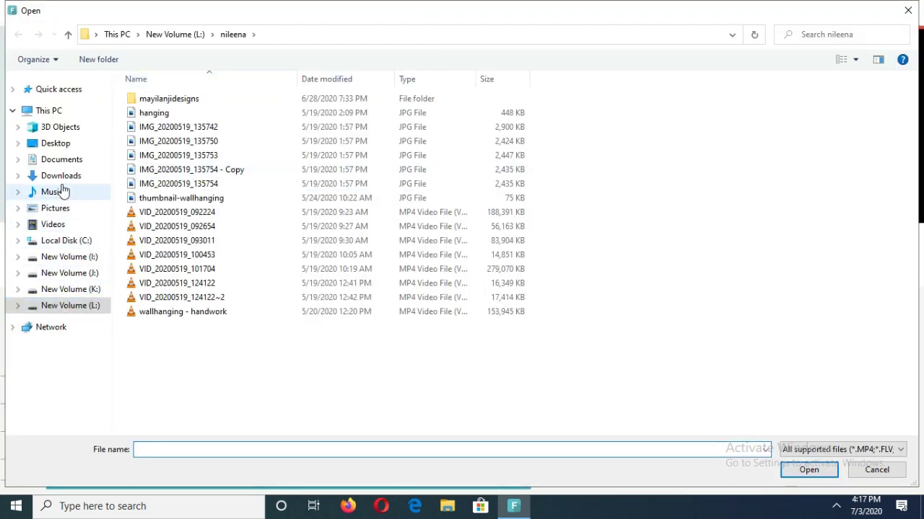
{"action": "left_click", "coordinate": [61, 184]}
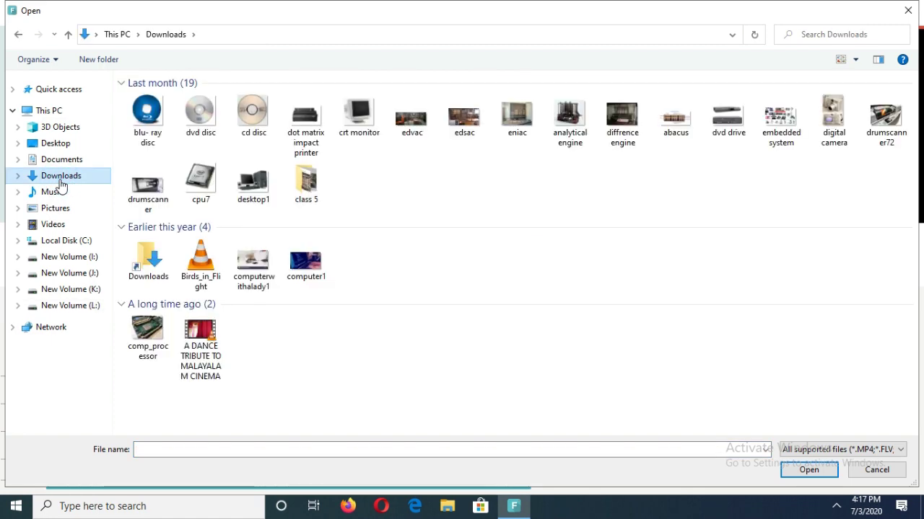
{"action": "left_click", "coordinate": [914, 330]}
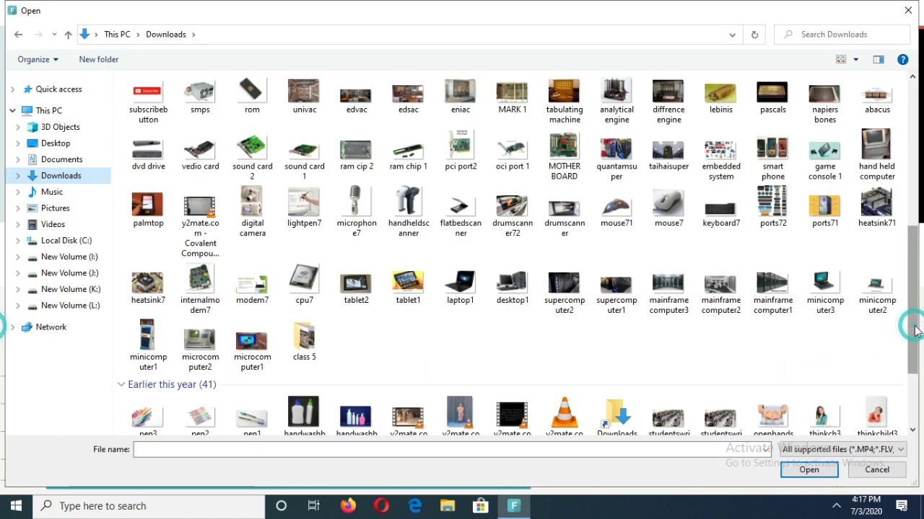
{"action": "left_click", "coordinate": [914, 397]}
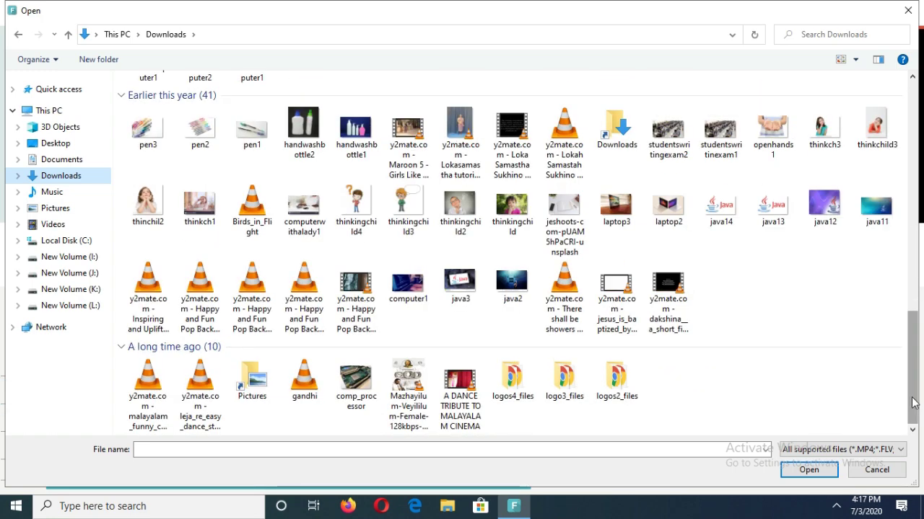
{"action": "double_click", "coordinate": [260, 233]}
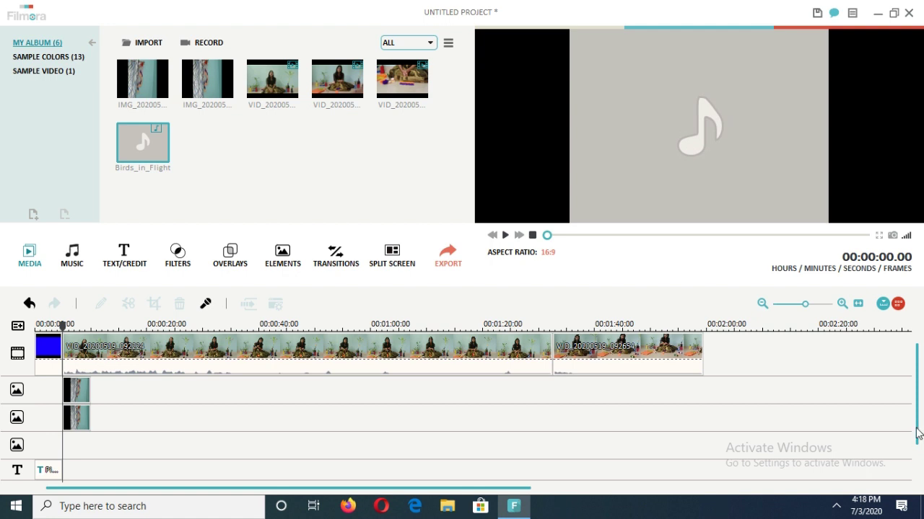
Place Birds_in_Flight at the start of the music track and trim its start
{"action": "left_click_drag", "start_coordinate": [916, 433], "coordinate": [917, 465]}
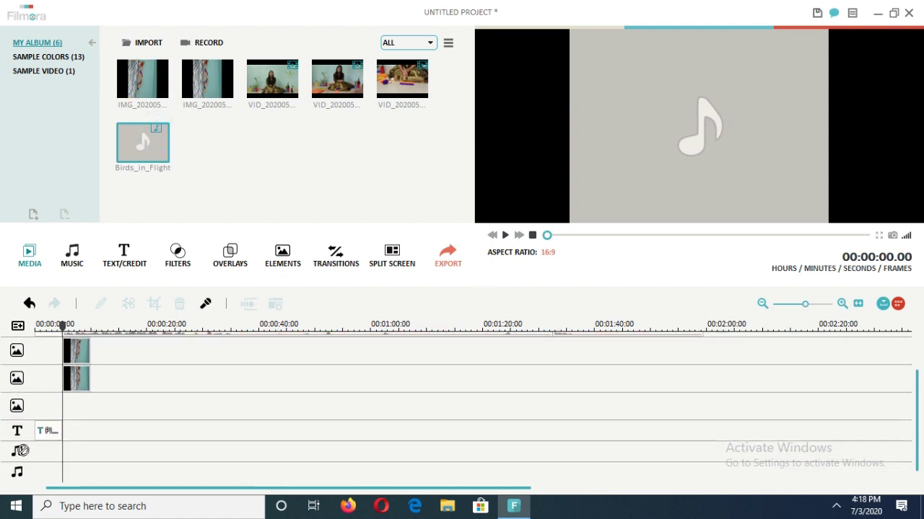
{"action": "left_click_drag", "start_coordinate": [22, 450], "coordinate": [38, 452]}
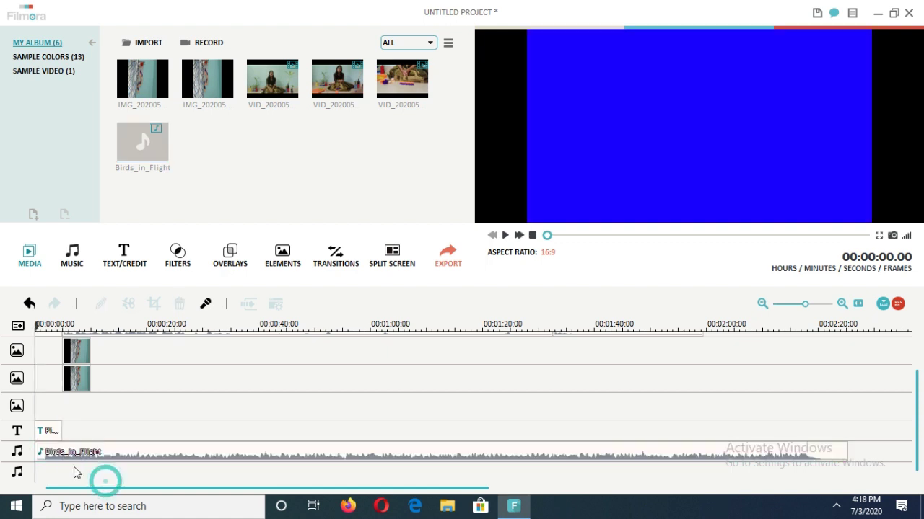
{"action": "double_click", "coordinate": [65, 453]}
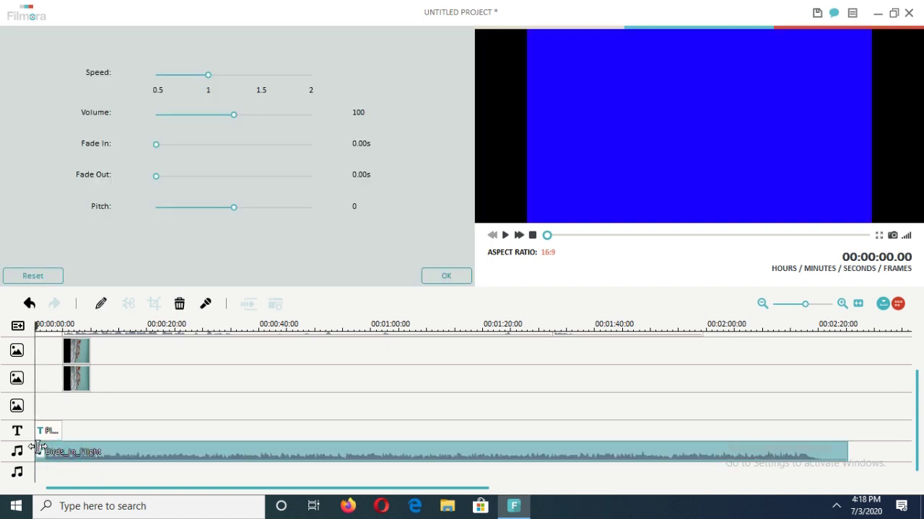
{"action": "left_click_drag", "start_coordinate": [32, 447], "coordinate": [62, 453]}
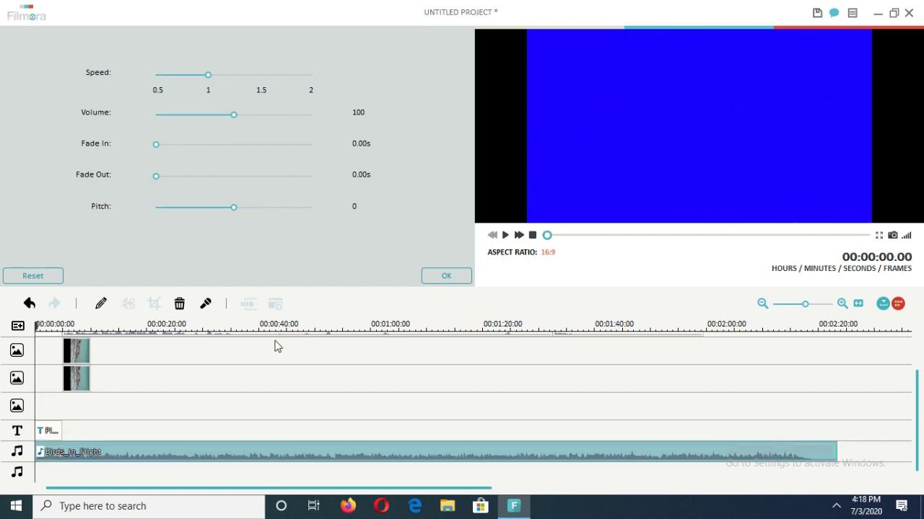
{"action": "left_click", "coordinate": [448, 274]}
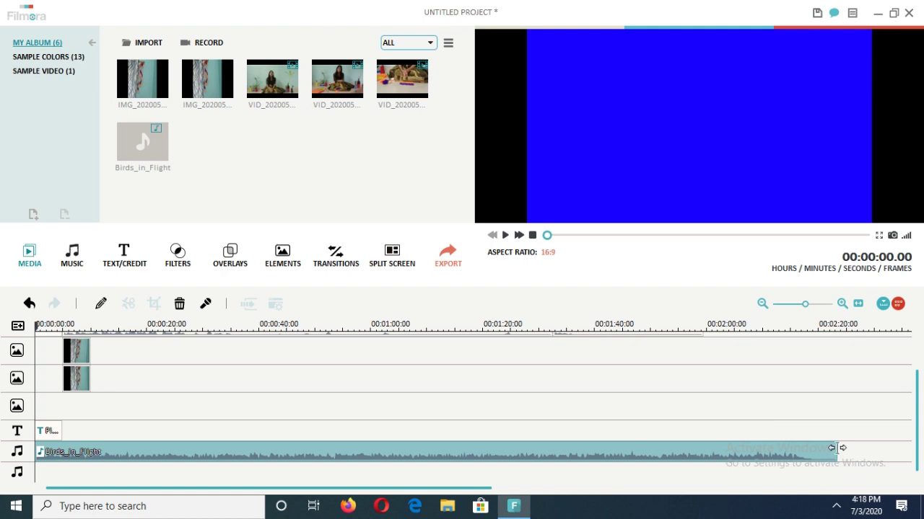
Shorten the music clip to about five seconds and play back the Welcome intro
{"action": "left_click_drag", "start_coordinate": [485, 477], "coordinate": [56, 474]}
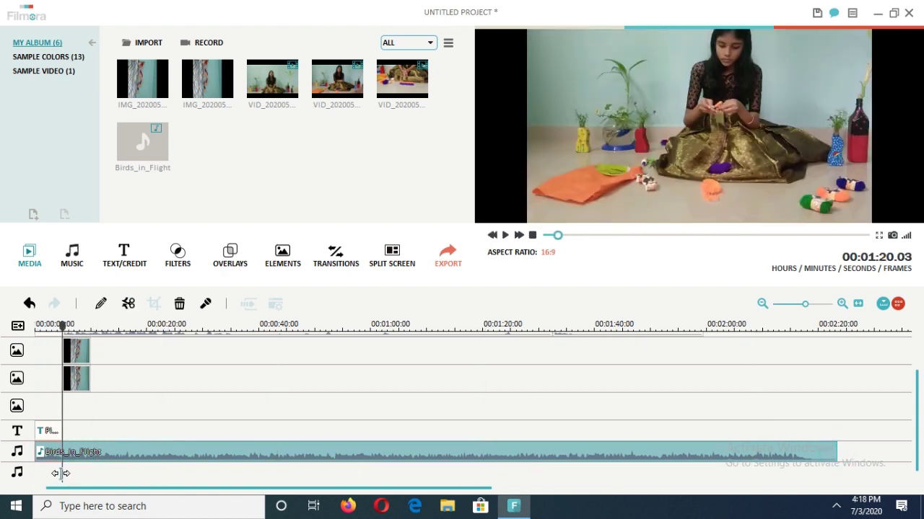
{"action": "left_click_drag", "start_coordinate": [56, 474], "coordinate": [62, 479]}
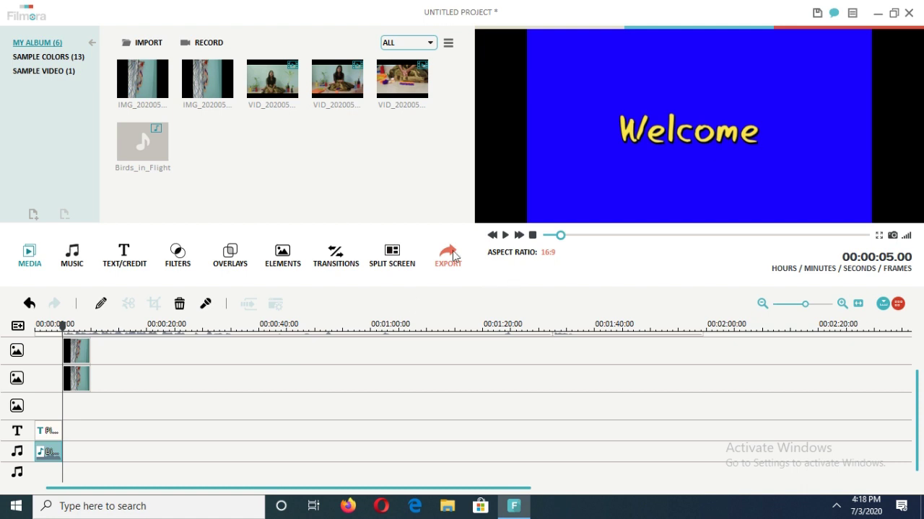
{"action": "left_click", "coordinate": [545, 237]}
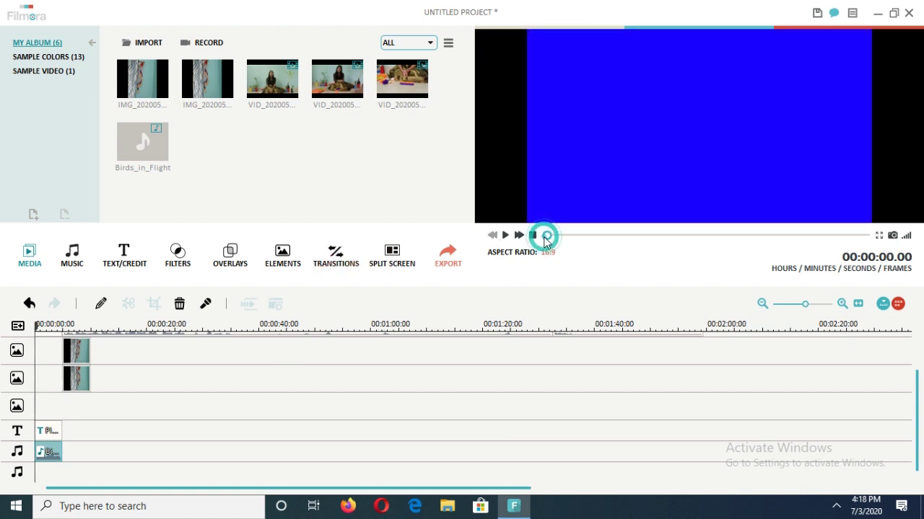
{"action": "left_click", "coordinate": [504, 236]}
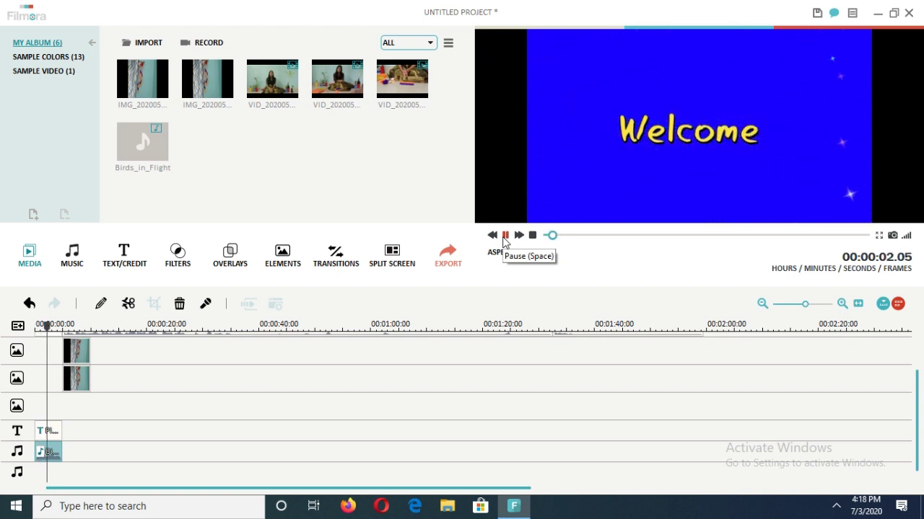
{"action": "left_click", "coordinate": [504, 236]}
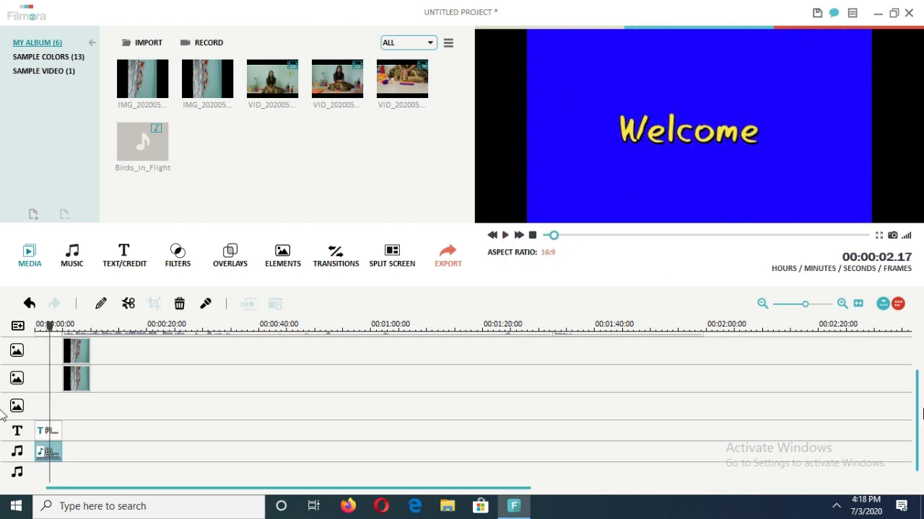
{"action": "left_click_drag", "start_coordinate": [918, 415], "coordinate": [919, 353]}
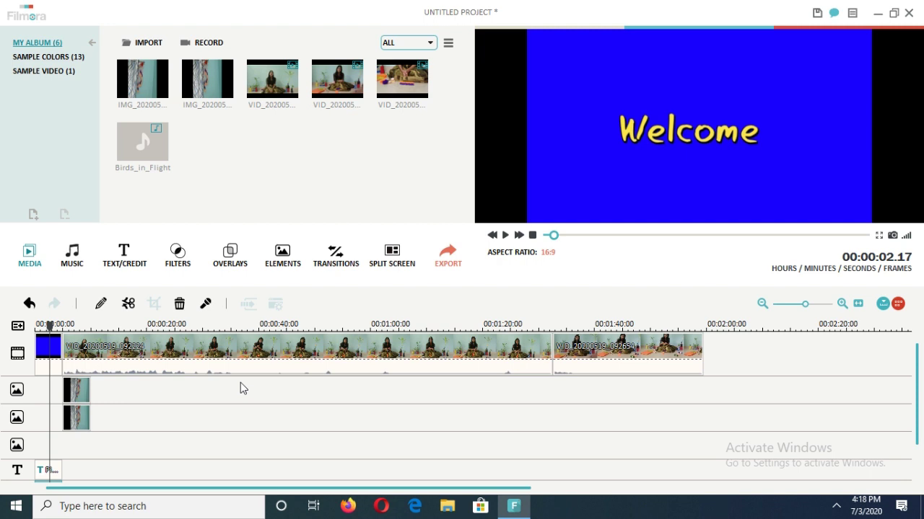
Drop the My Love heart-bokeh title template after the second video clip
{"action": "left_click", "coordinate": [123, 257]}
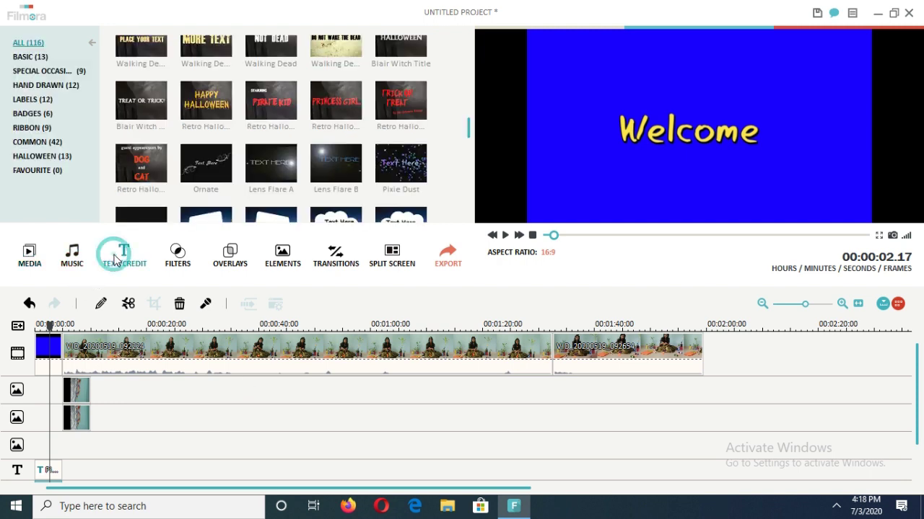
{"action": "left_click_drag", "start_coordinate": [478, 135], "coordinate": [475, 195]}
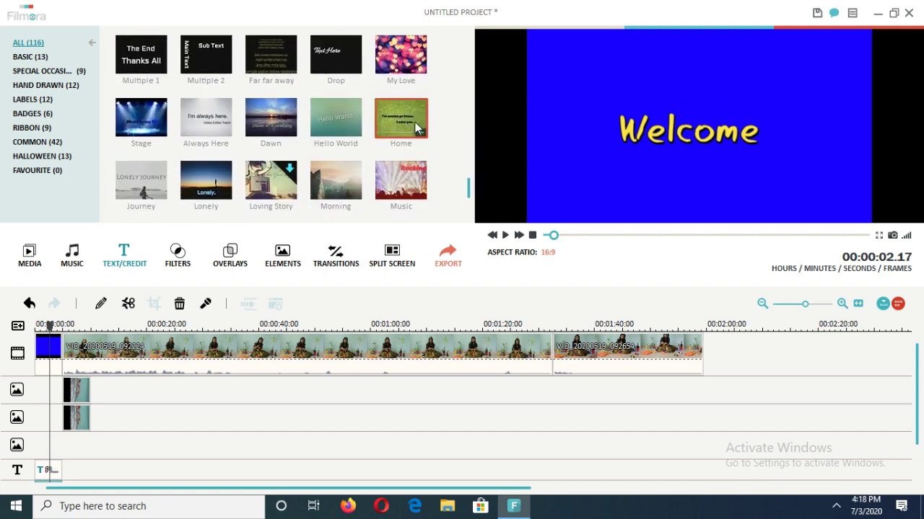
{"action": "left_click_drag", "start_coordinate": [409, 48], "coordinate": [715, 350]}
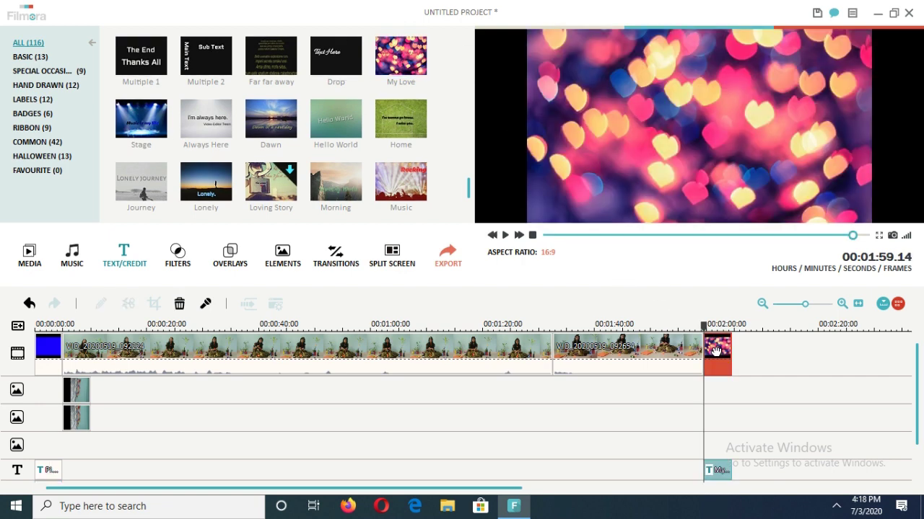
Delete the 'Happiness only love can do' line and change 'Forever' to 'Thank'
{"action": "double_click", "coordinate": [714, 467]}
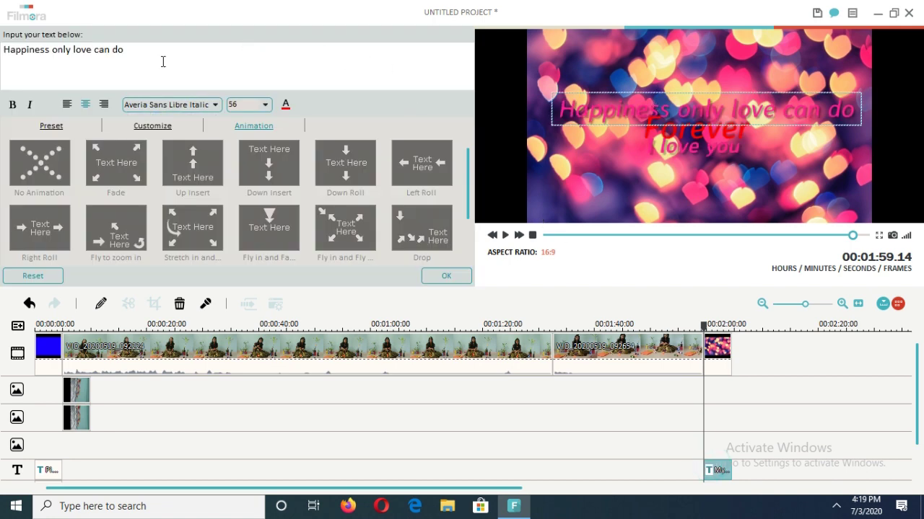
{"action": "left_click_drag", "start_coordinate": [164, 62], "coordinate": [5, 48]}
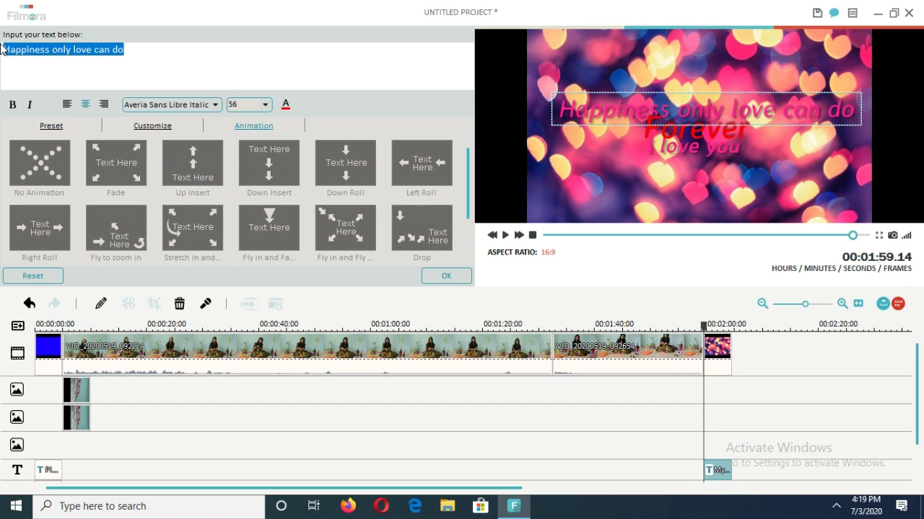
{"action": "key", "text": "BackSpace"}
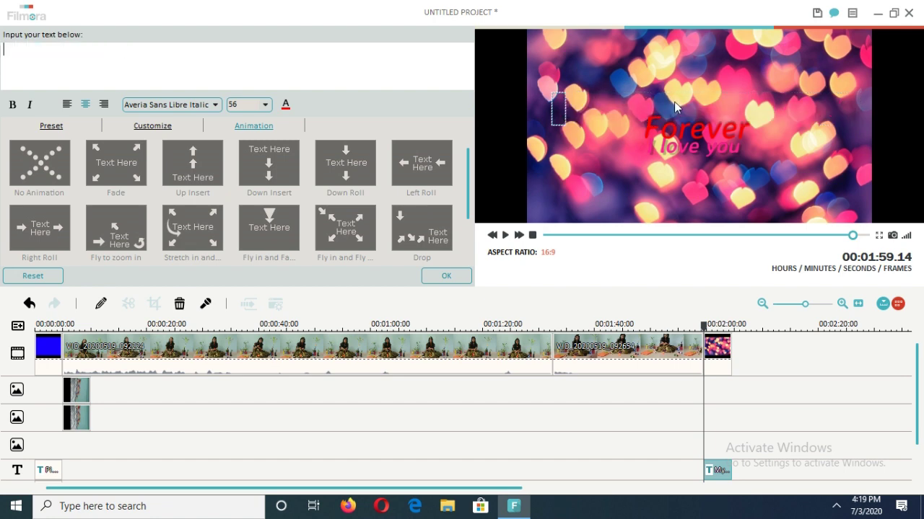
{"action": "left_click", "coordinate": [676, 128]}
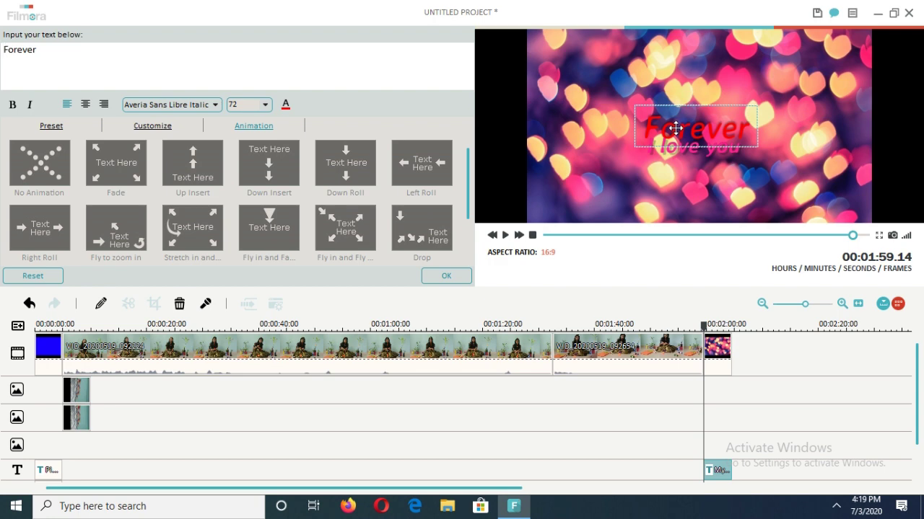
{"action": "left_click_drag", "start_coordinate": [676, 129], "coordinate": [631, 91]}
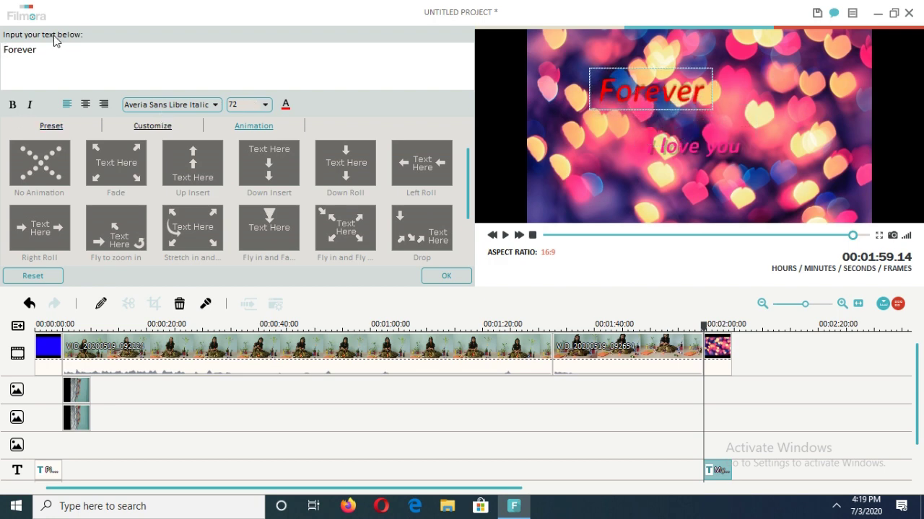
{"action": "left_click_drag", "start_coordinate": [45, 50], "coordinate": [3, 69]}
{"action": "key", "text": "BackSpace"}
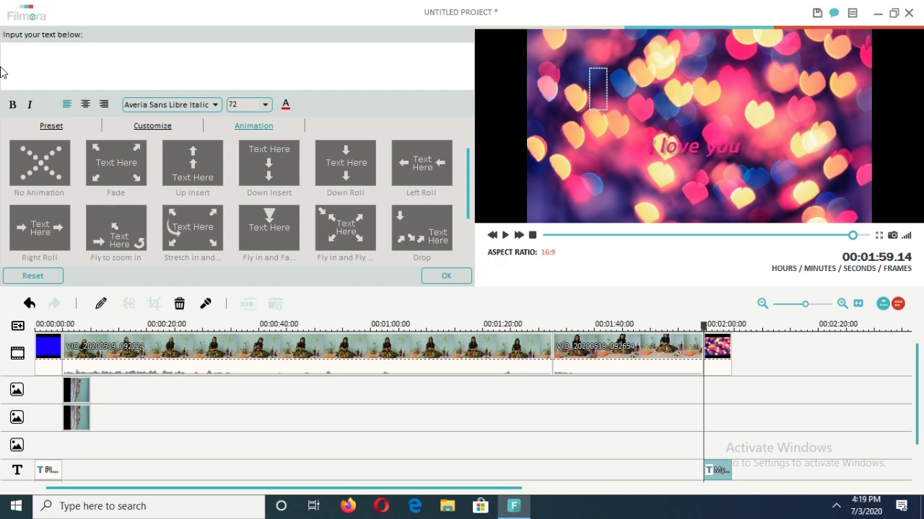
{"action": "type", "text": "Than"}
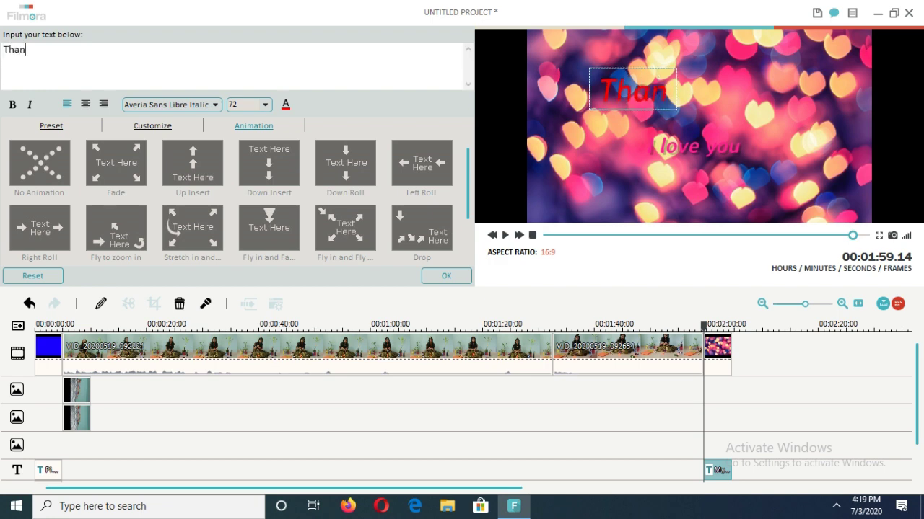
{"action": "type", "text": "k"}
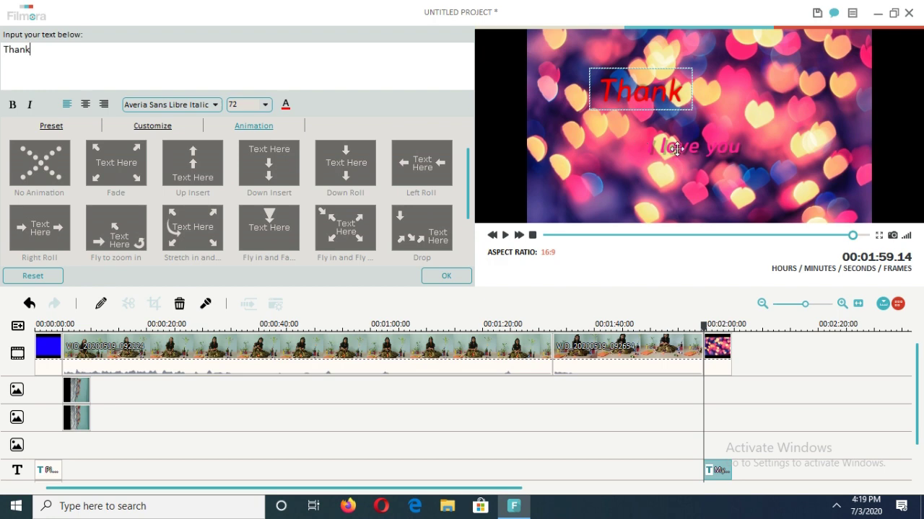
Change 'I love you' to 'you' and move it toward the right
{"action": "left_click", "coordinate": [680, 147]}
{"action": "left_click_drag", "start_coordinate": [129, 54], "coordinate": [1, 45]}
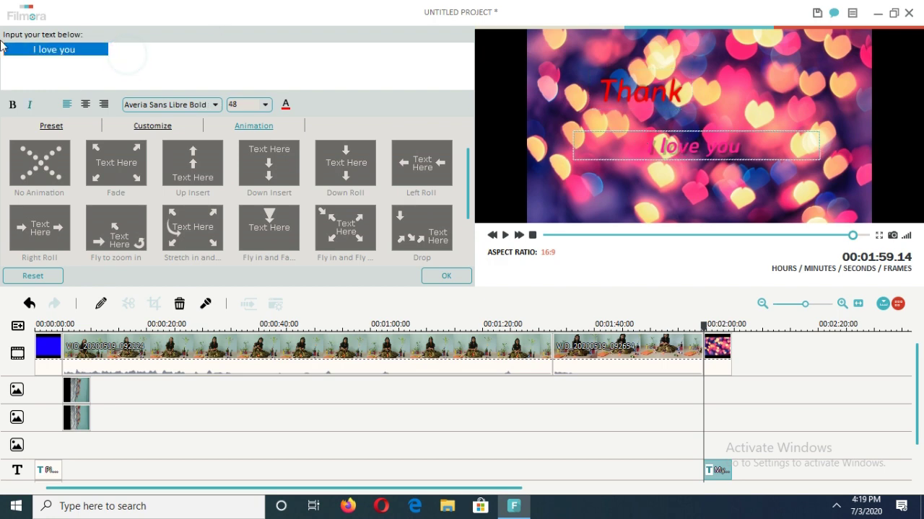
{"action": "key", "text": "BackSpace"}
{"action": "type", "text": "yo"}
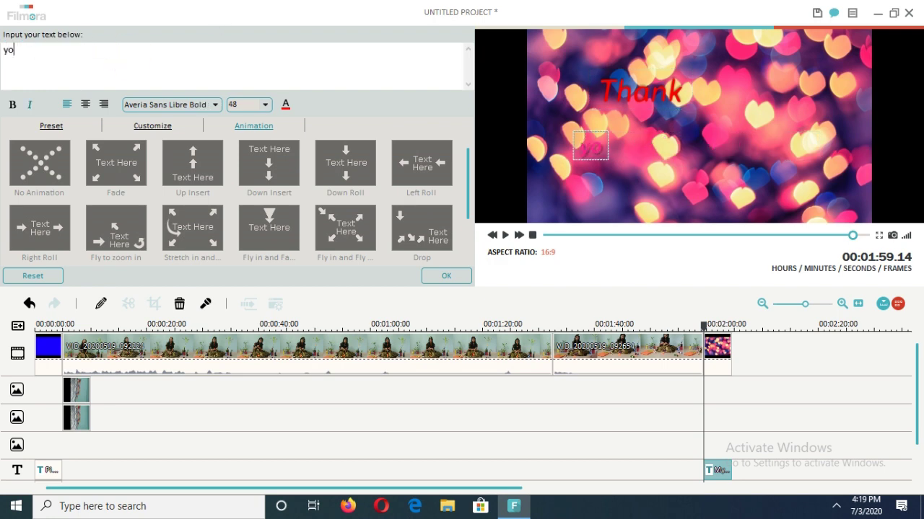
{"action": "type", "text": "u"}
{"action": "left_click_drag", "start_coordinate": [588, 139], "coordinate": [767, 144]}
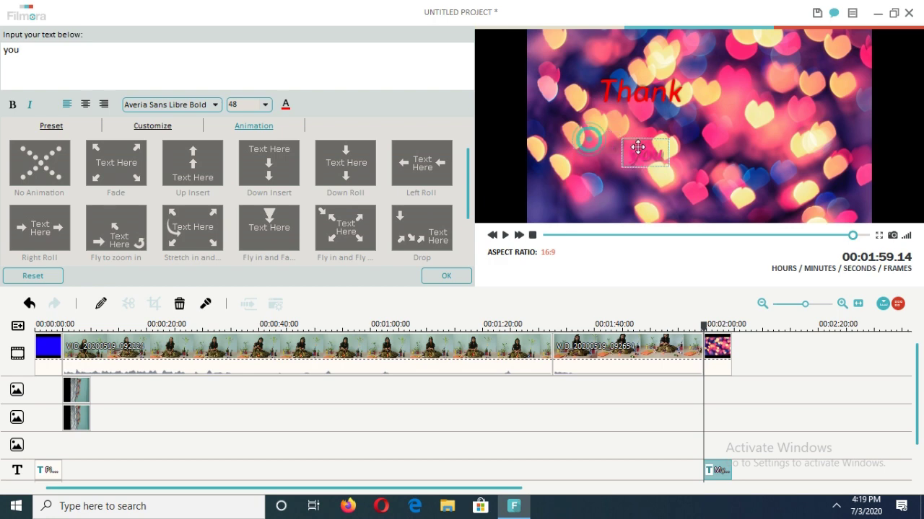
Give 'you', then 'Thank', the white-blue preset text style and confirm
{"action": "left_click", "coordinate": [52, 126]}
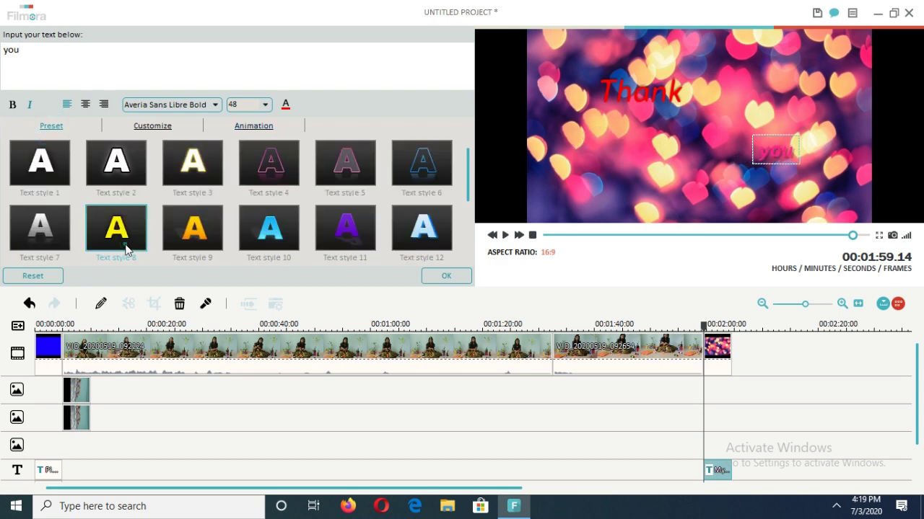
{"action": "left_click", "coordinate": [289, 162]}
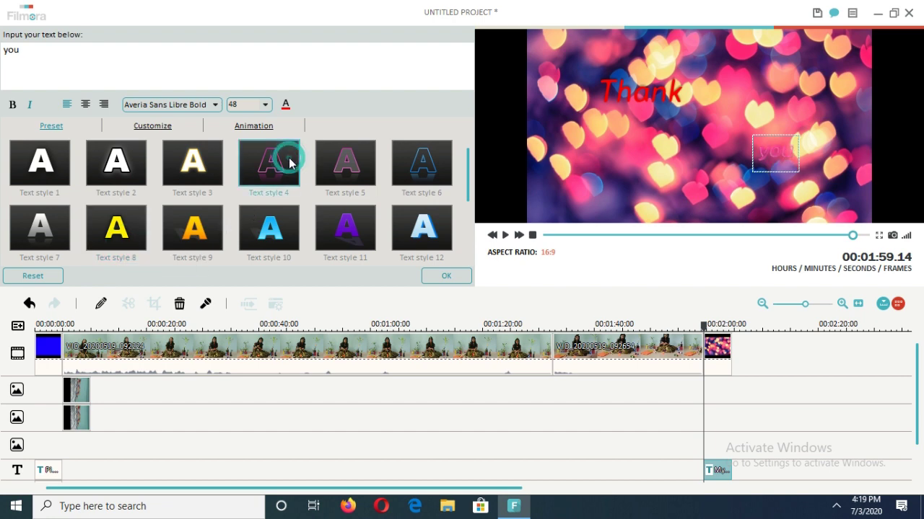
{"action": "left_click", "coordinate": [364, 221]}
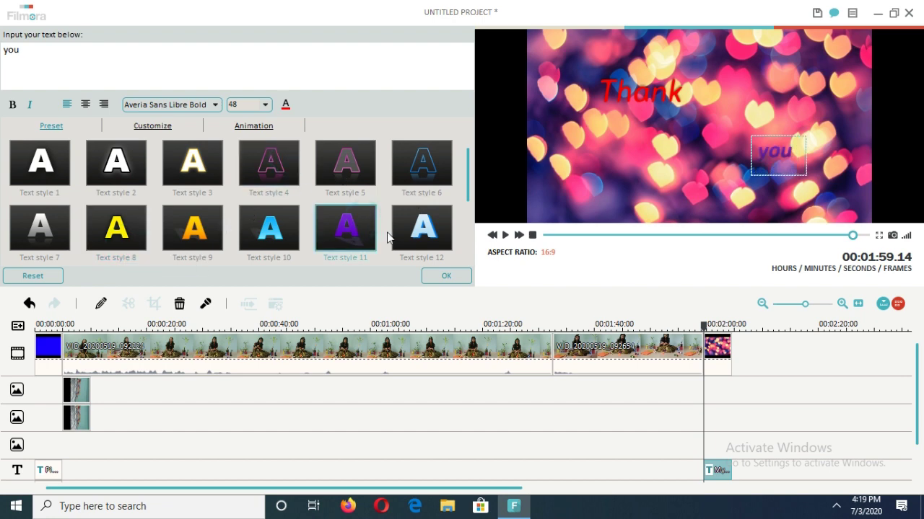
{"action": "left_click", "coordinate": [419, 229]}
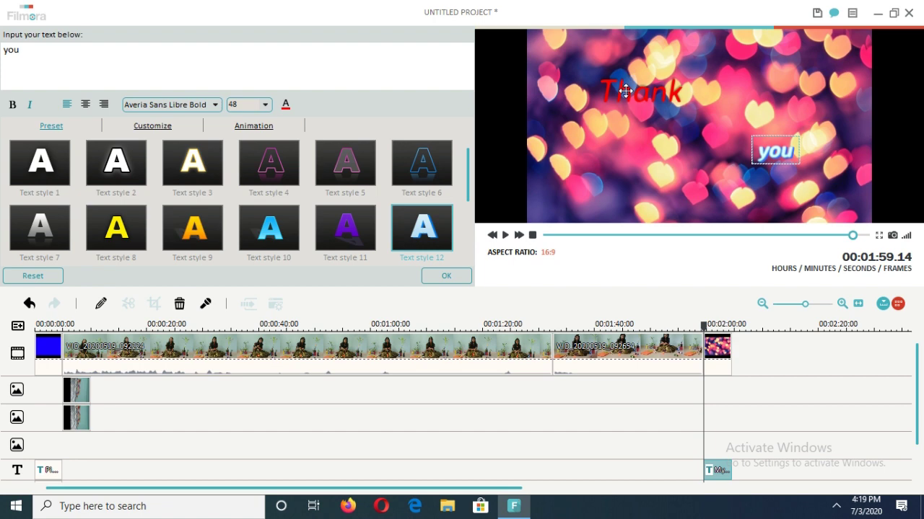
{"action": "left_click", "coordinate": [625, 90]}
{"action": "left_click", "coordinate": [431, 222]}
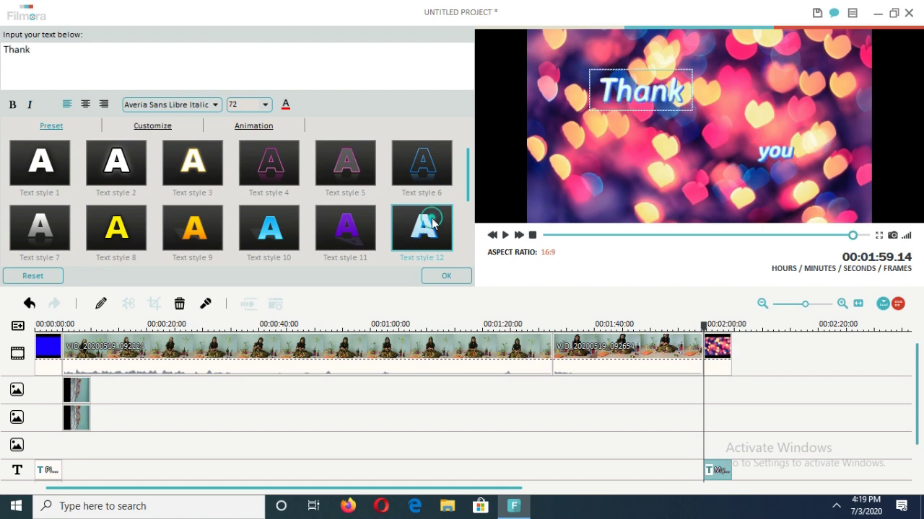
{"action": "left_click", "coordinate": [435, 277]}
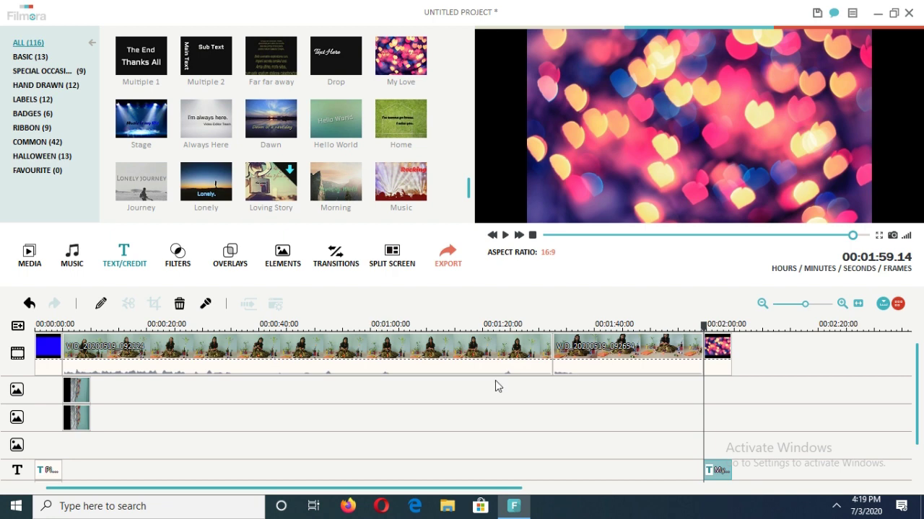
Record a short voiceover at the closing 'Thank you' card and keep it
{"action": "left_click", "coordinate": [205, 303]}
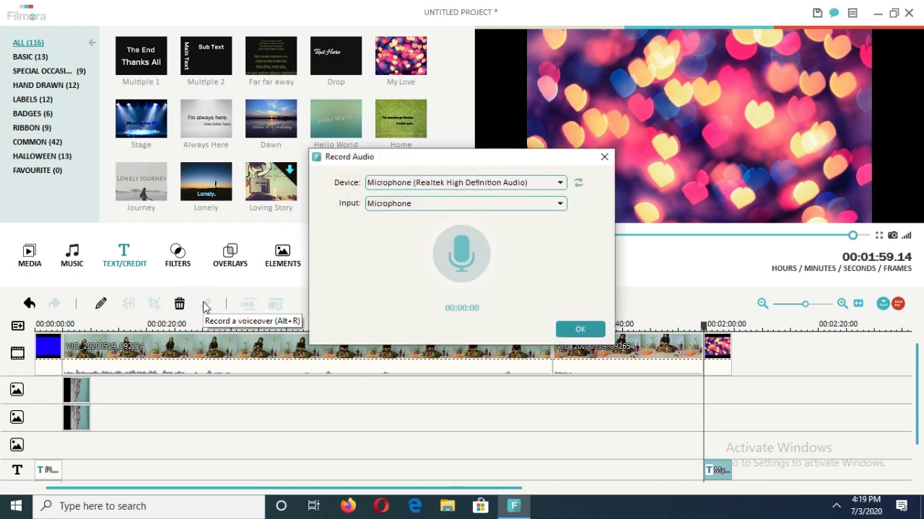
{"action": "left_click", "coordinate": [459, 280]}
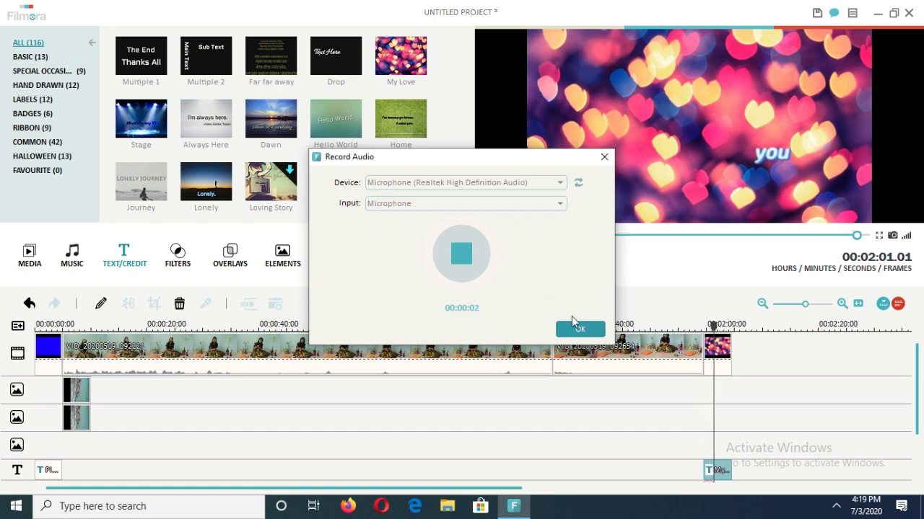
{"action": "left_click", "coordinate": [577, 329]}
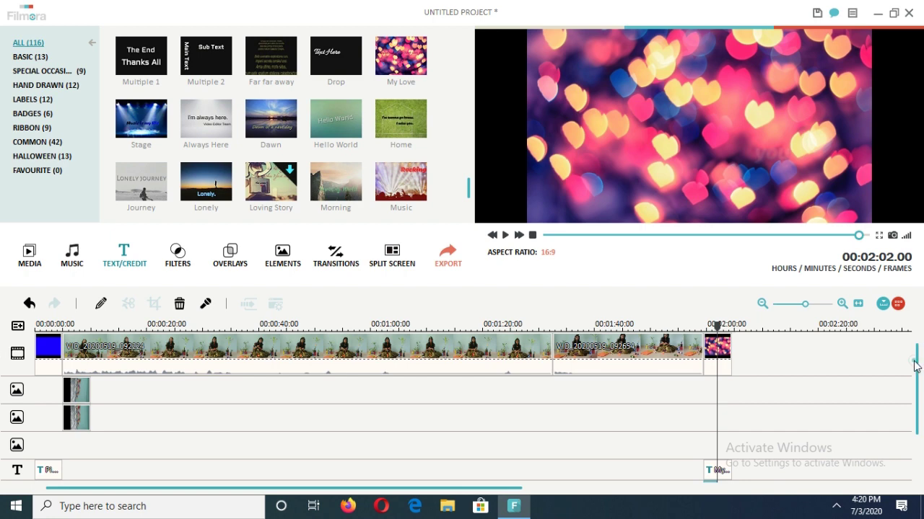
Play back the ending from just before the closing card to hear the voiceover
{"action": "left_click_drag", "start_coordinate": [915, 359], "coordinate": [916, 408]}
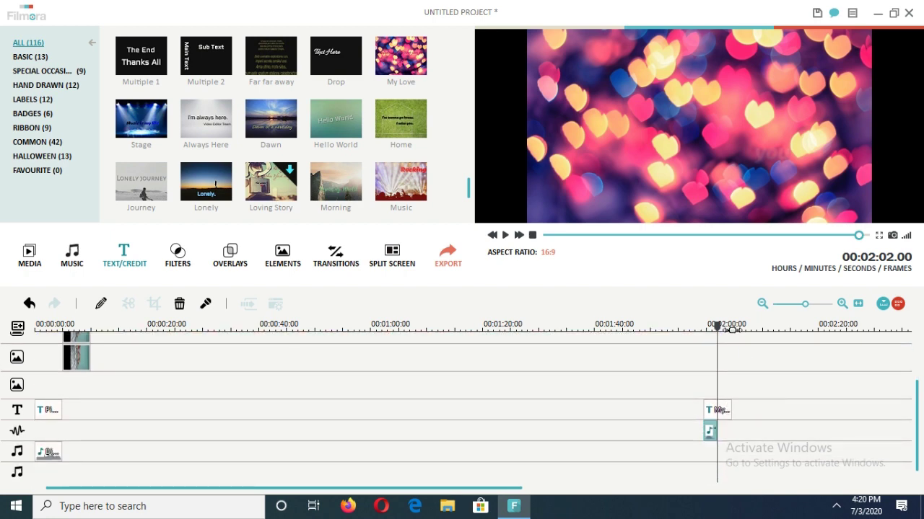
{"action": "mouse_move", "coordinate": [717, 325]}
{"action": "left_mouse_down"}
{"action": "mouse_move", "coordinate": [691, 327]}
{"action": "mouse_move", "coordinate": [705, 327]}
{"action": "left_mouse_up"}
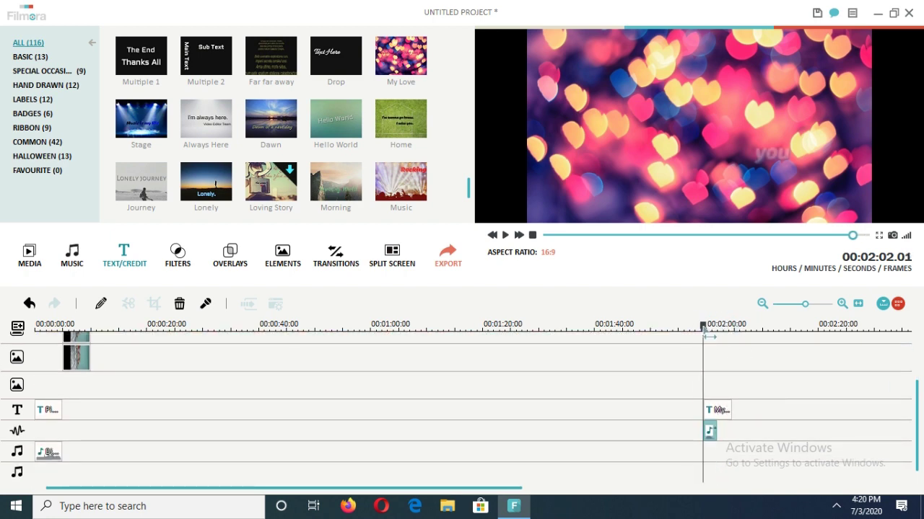
{"action": "key", "text": "space"}
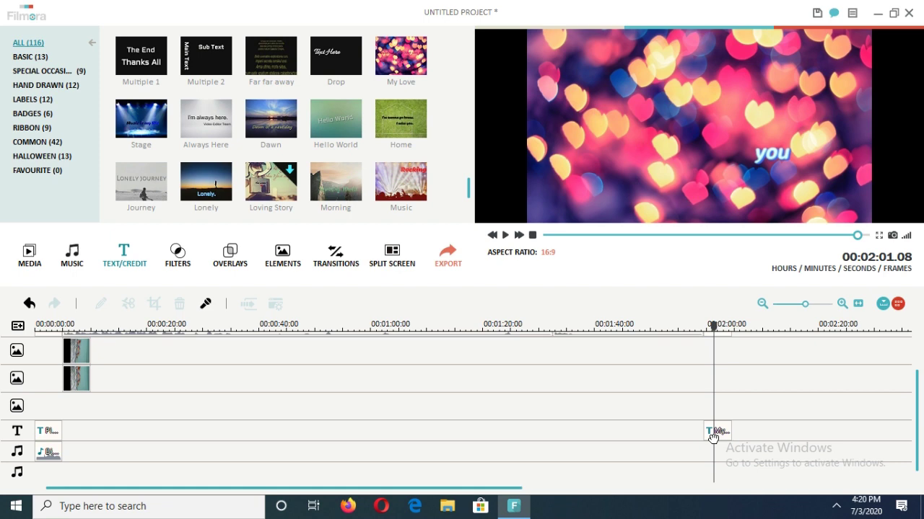
Select the recorded audio in the imported media album and start exporting the project
{"action": "left_click_drag", "start_coordinate": [916, 372], "coordinate": [919, 311]}
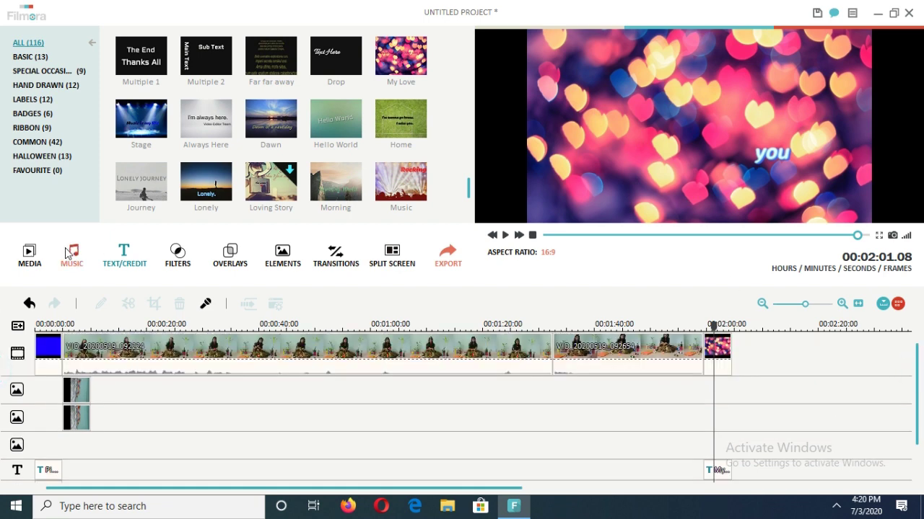
{"action": "left_click", "coordinate": [26, 264]}
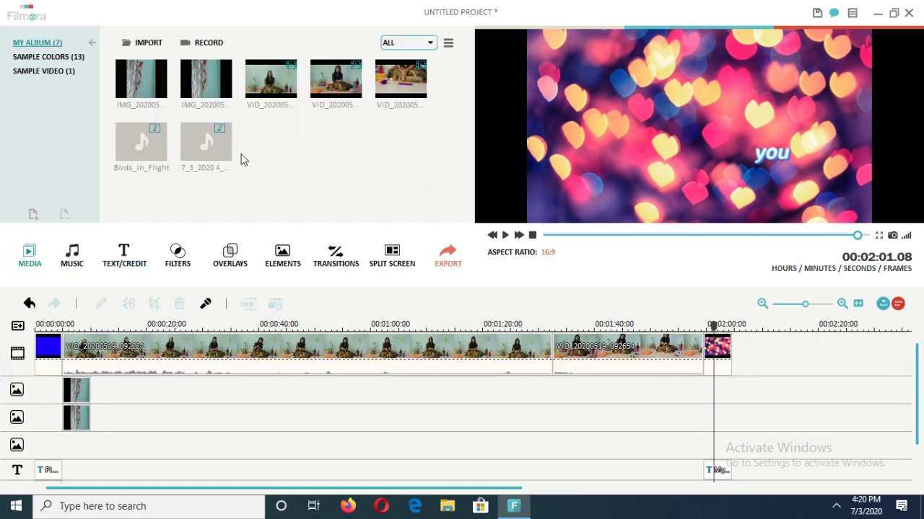
{"action": "left_click", "coordinate": [198, 140]}
{"action": "left_click", "coordinate": [454, 259]}
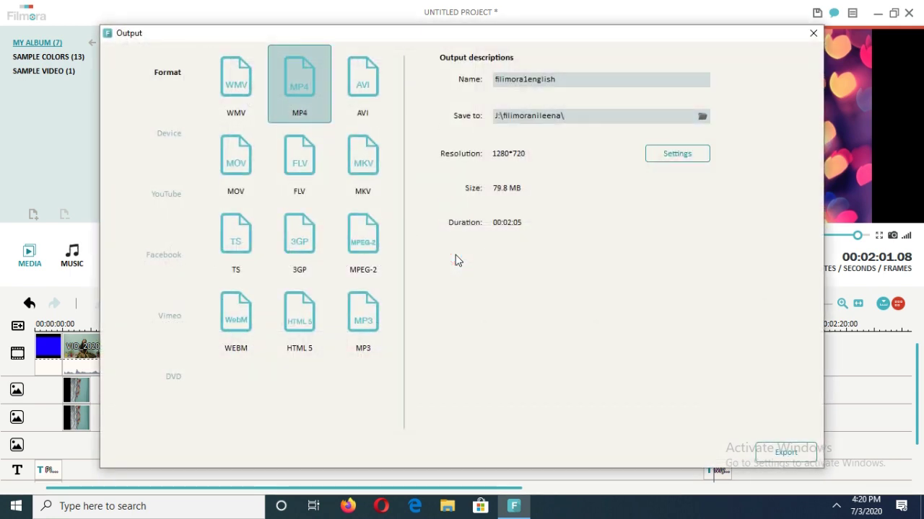
Rename the MP4 export to 'handwork'
{"action": "double_click", "coordinate": [588, 80]}
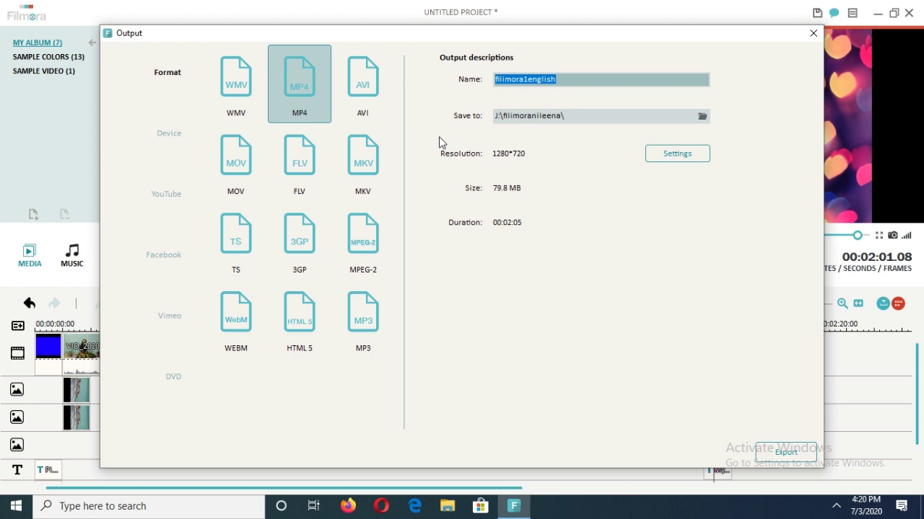
{"action": "key", "text": "BackSpace"}
{"action": "type", "text": "handwork"}
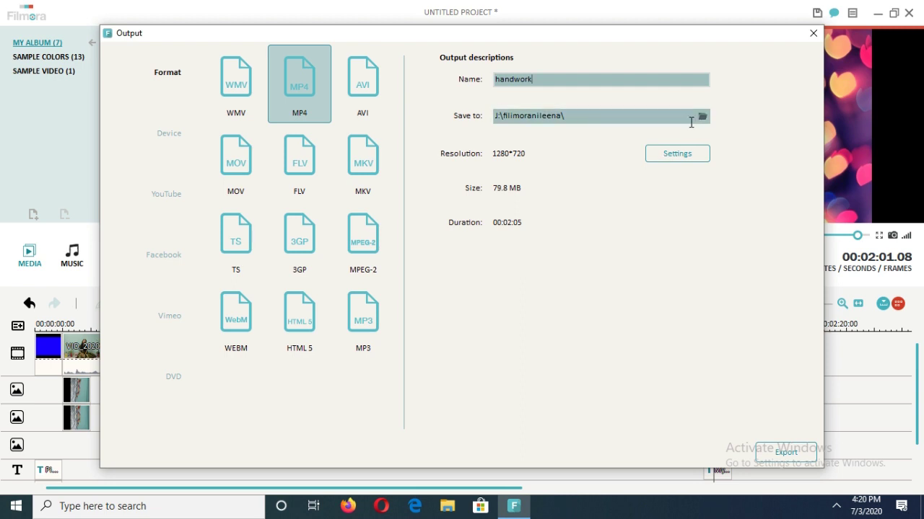
Set the export save folder to J:\filimoranileena on New Volume (J:)
{"action": "left_click", "coordinate": [702, 116]}
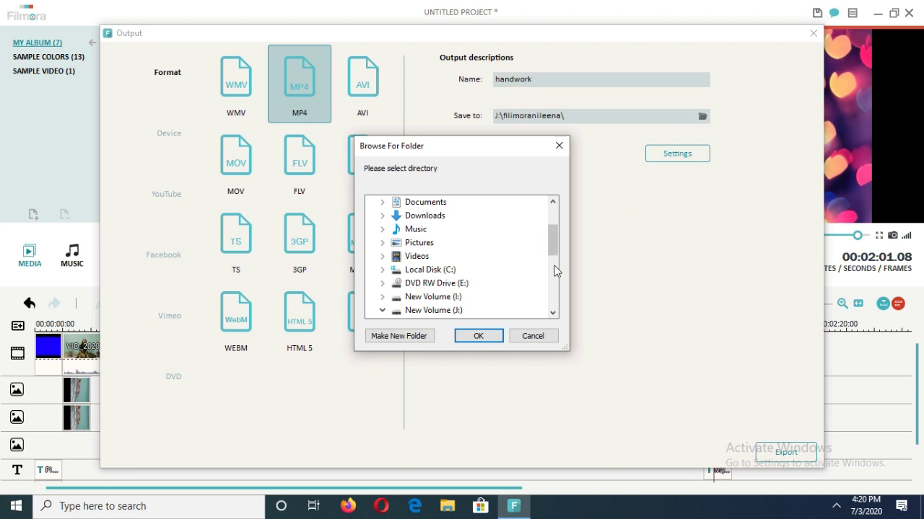
{"action": "left_click_drag", "start_coordinate": [556, 256], "coordinate": [555, 264]}
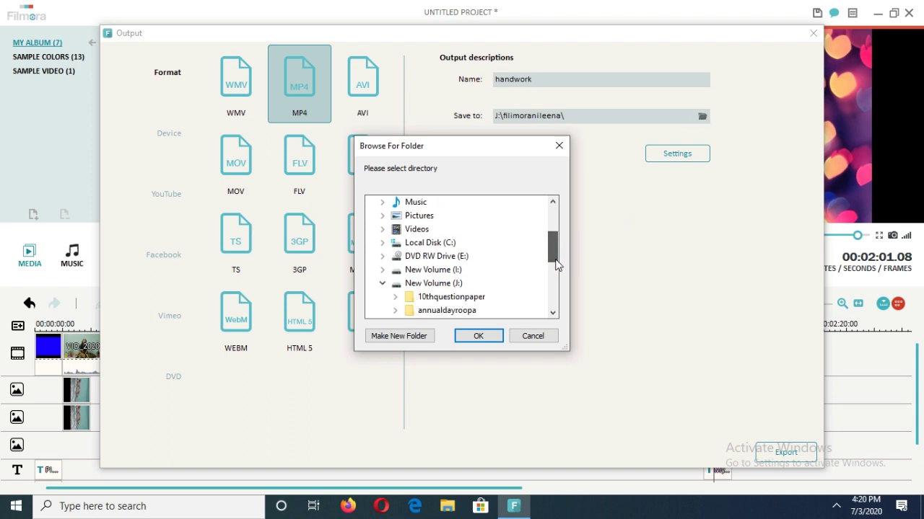
{"action": "left_click", "coordinate": [383, 284]}
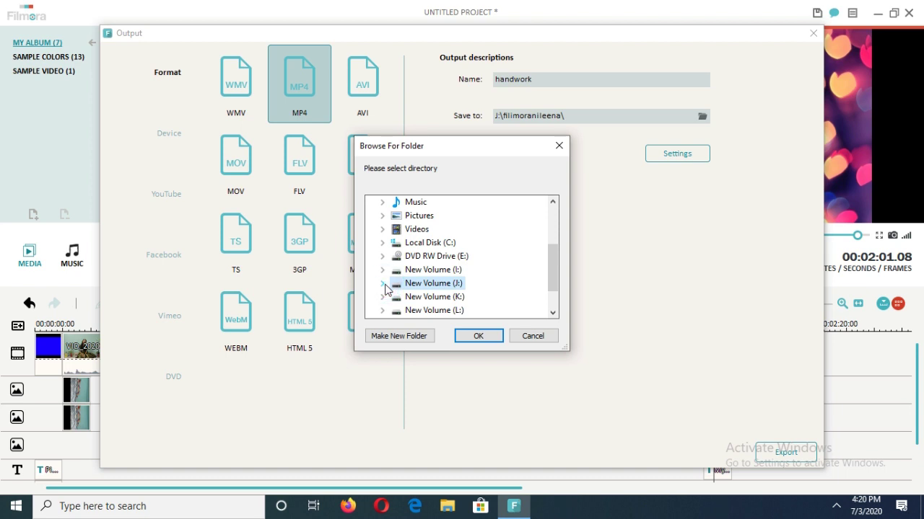
{"action": "double_click", "coordinate": [460, 285]}
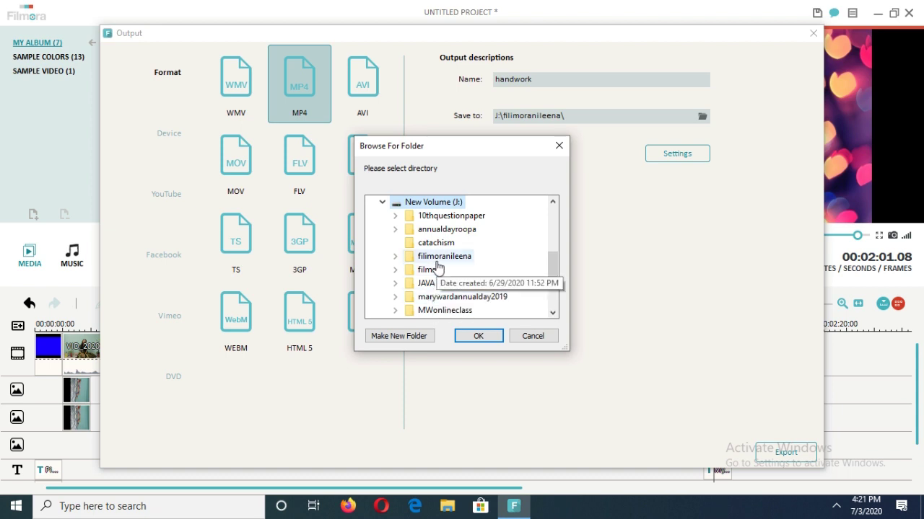
{"action": "double_click", "coordinate": [435, 259]}
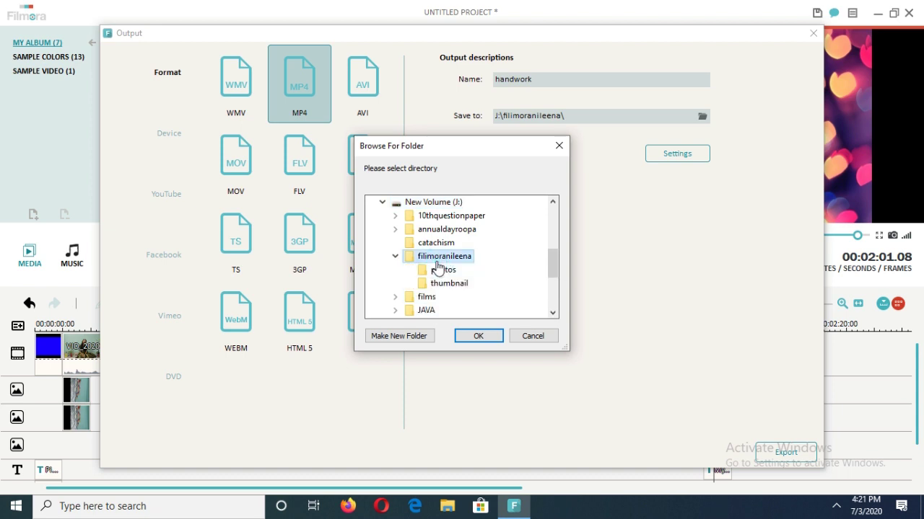
{"action": "left_click", "coordinate": [478, 336]}
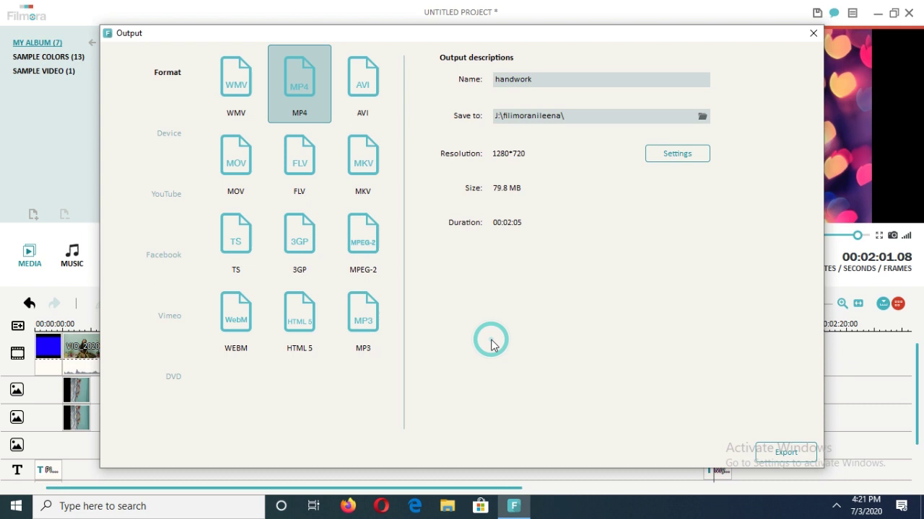
{"action": "left_click", "coordinate": [678, 154]}
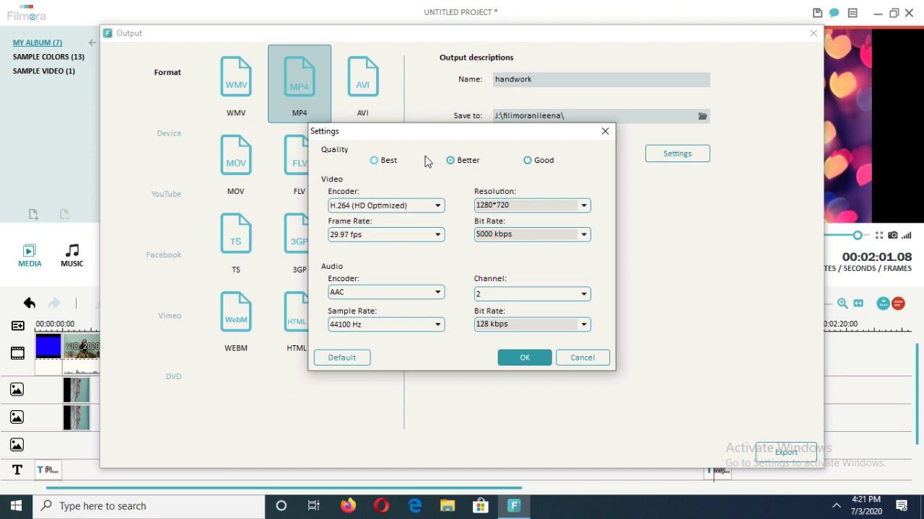
Set export quality to Best (7000 kbps, about 111 MB) and start the MP4 export
{"action": "left_click", "coordinate": [381, 162]}
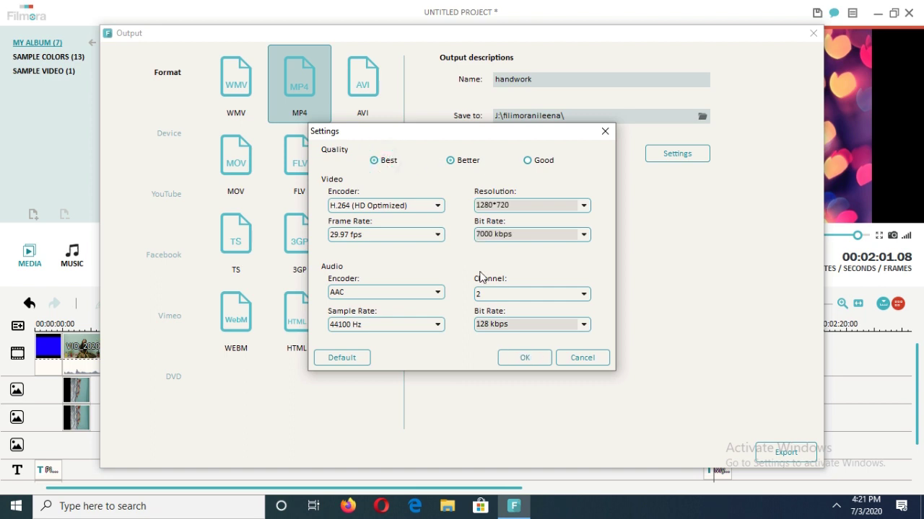
{"action": "left_click", "coordinate": [529, 358]}
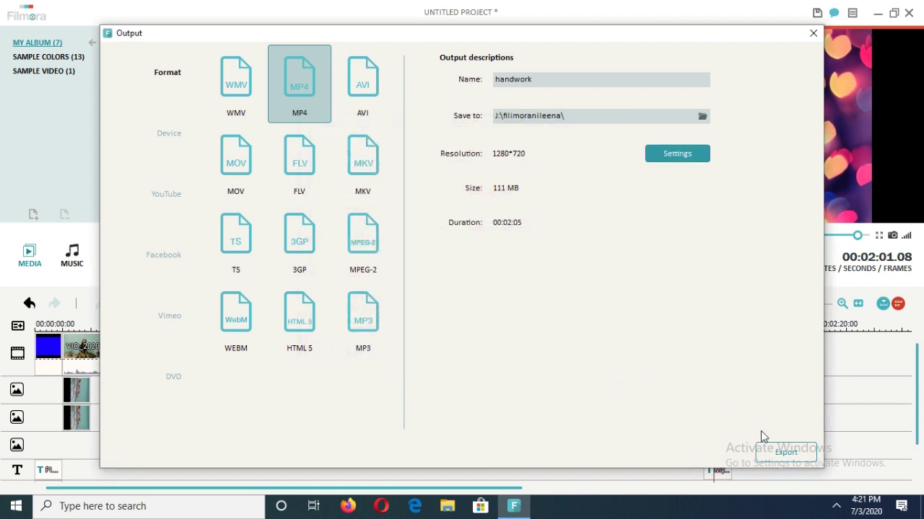
{"action": "left_click", "coordinate": [786, 452]}
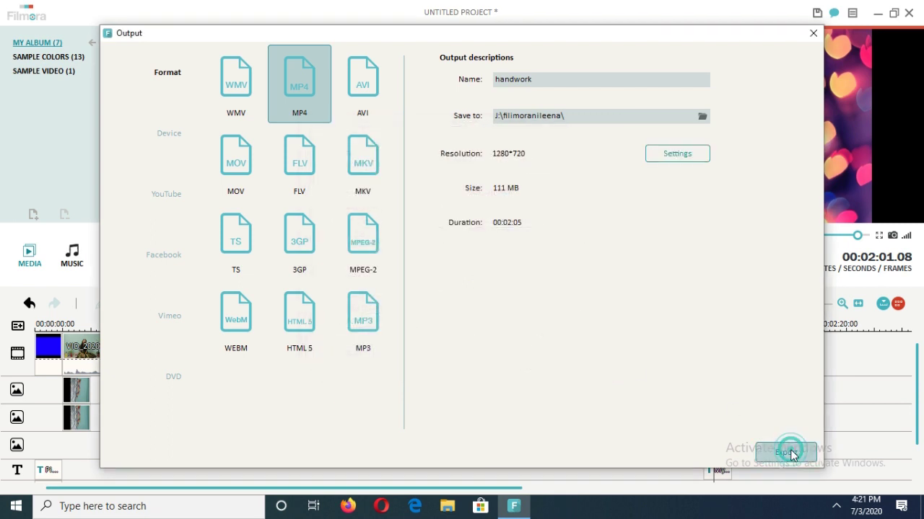